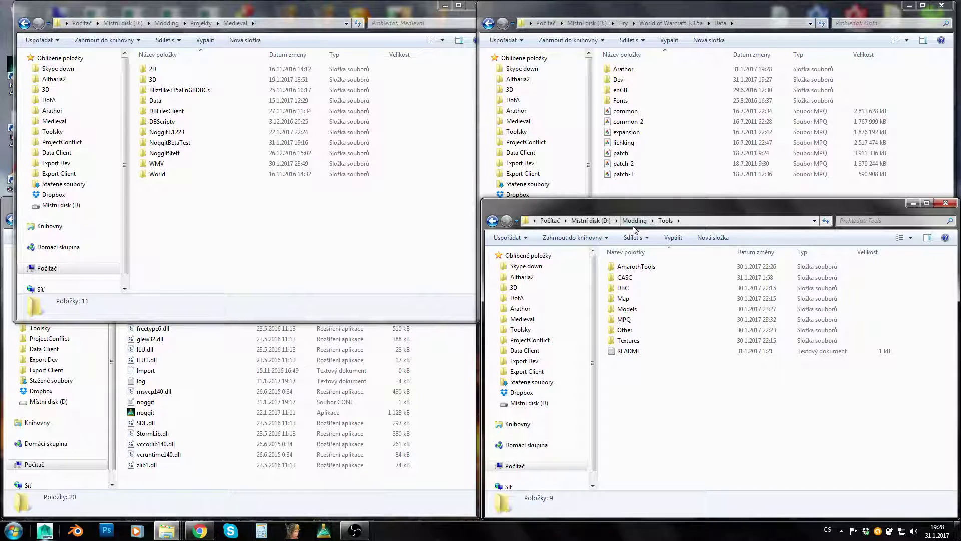
Step: Open the MPQWotLKReliable folder inside the MPQ folder of the modding Tools directory
left_click(620, 320)
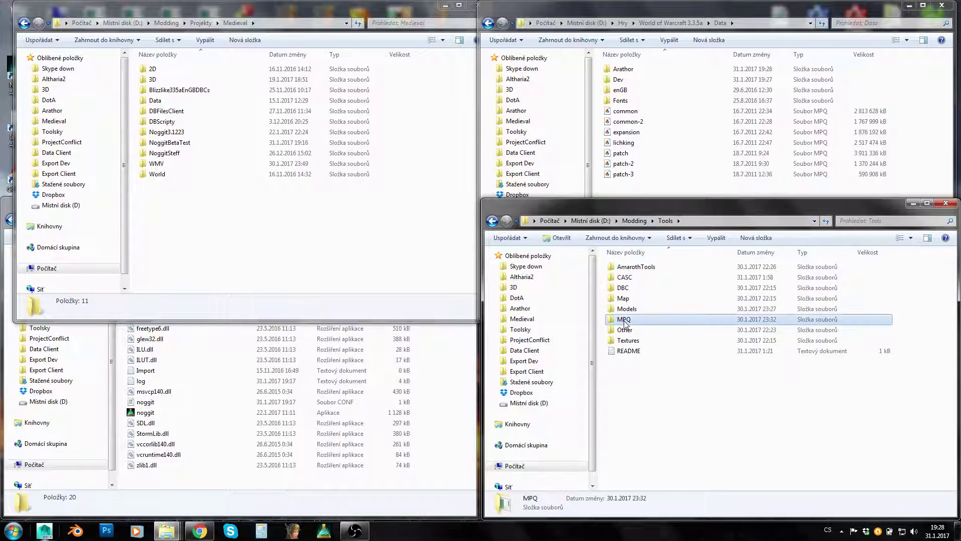
double_click(635, 321)
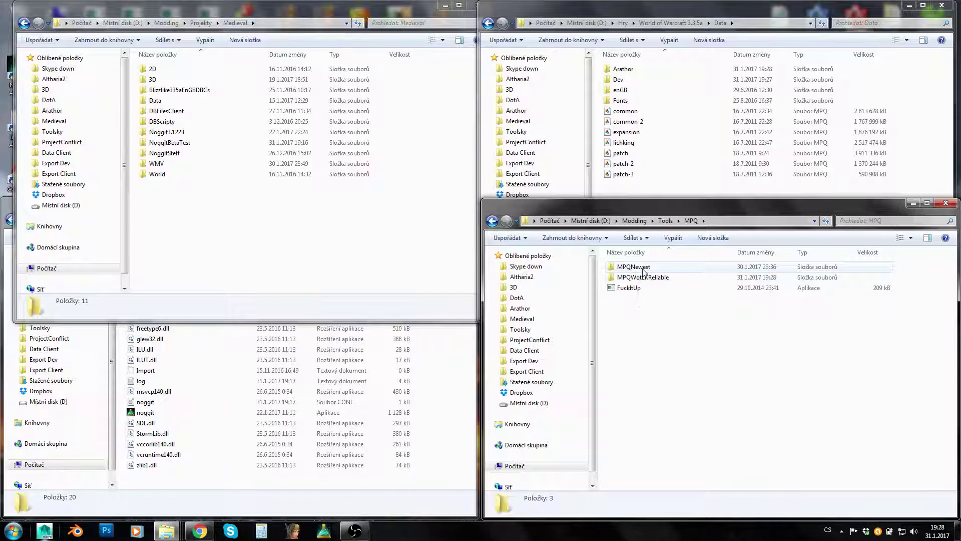
left_click(644, 278)
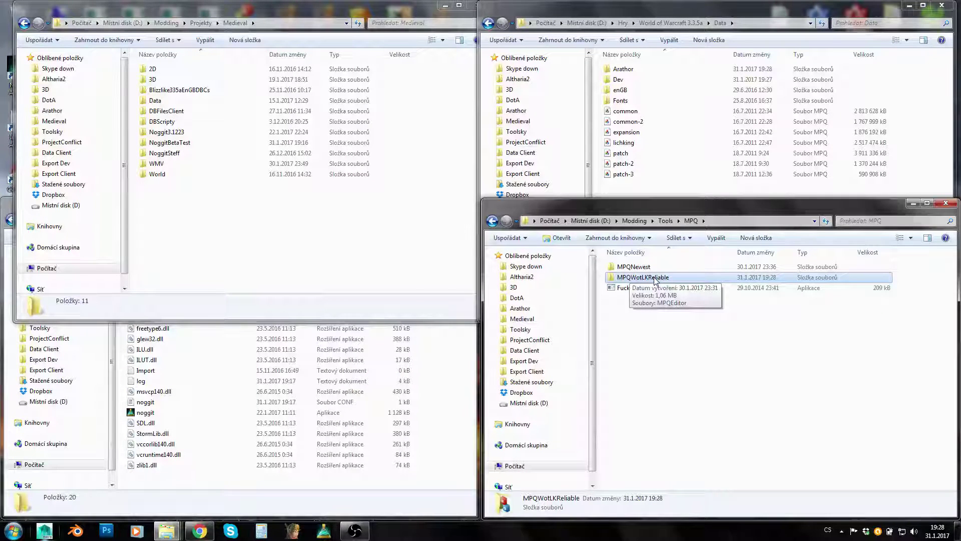
double_click(654, 279)
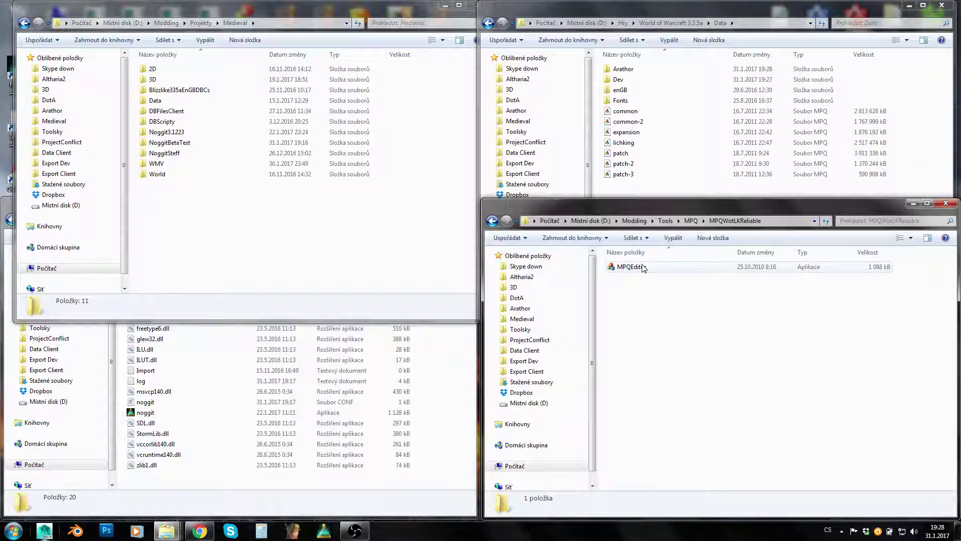
Step: Review the MPQ archives in the World of Warcraft 3.3.5a Data folder and the programs available for opening the common archive
left_click(621, 185)
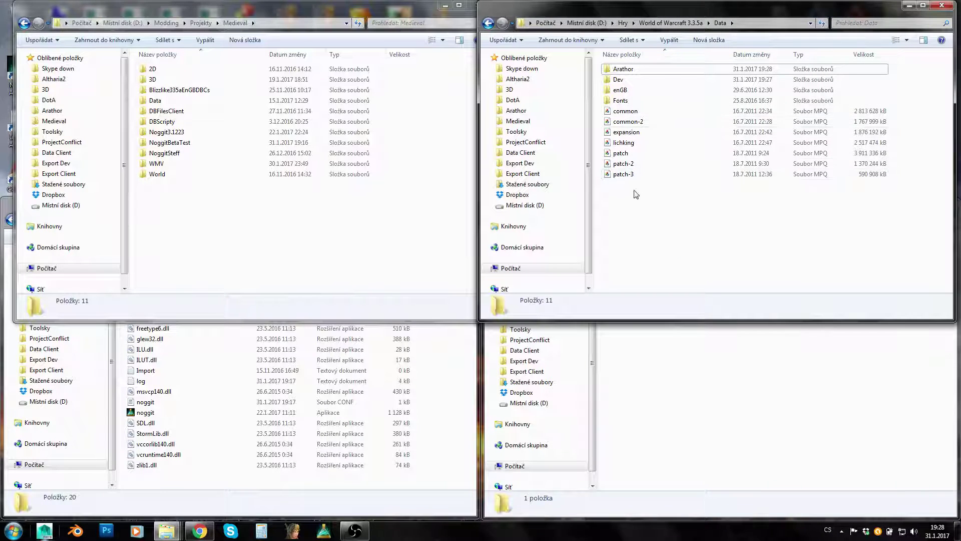
left_click(661, 23)
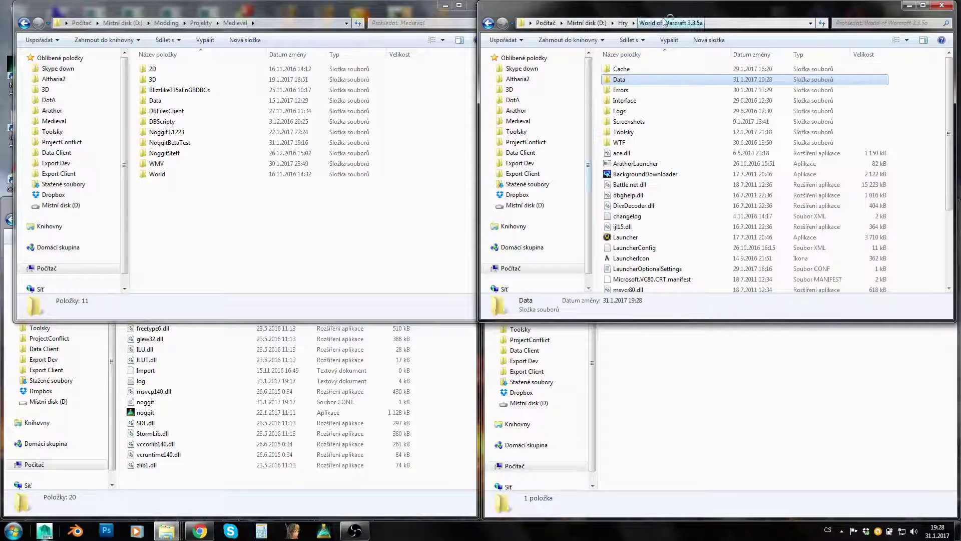
double_click(621, 81)
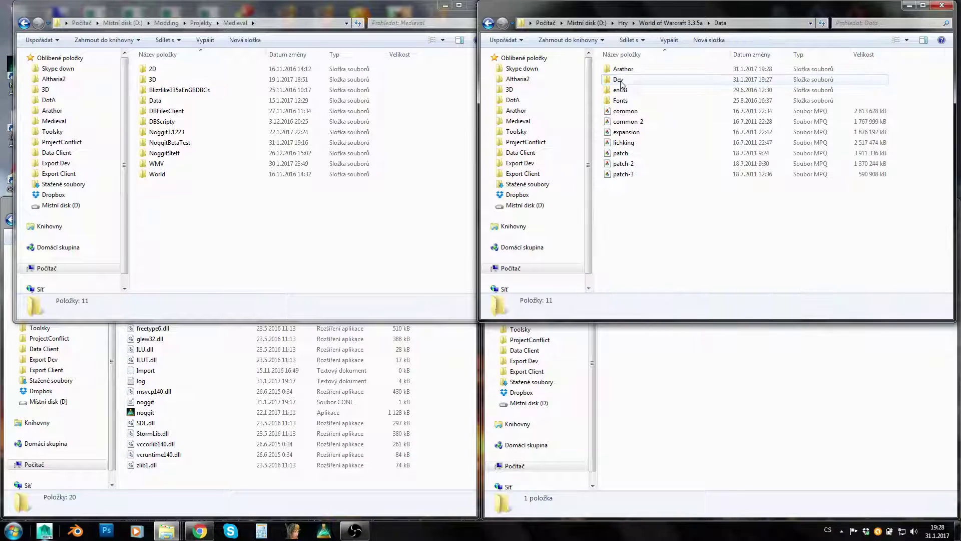
left_click(633, 116)
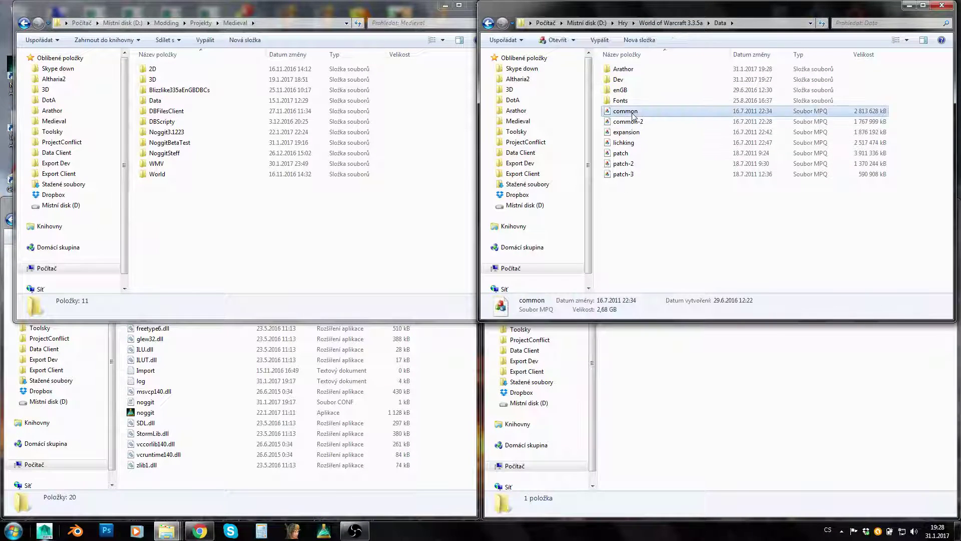
right_click(624, 113)
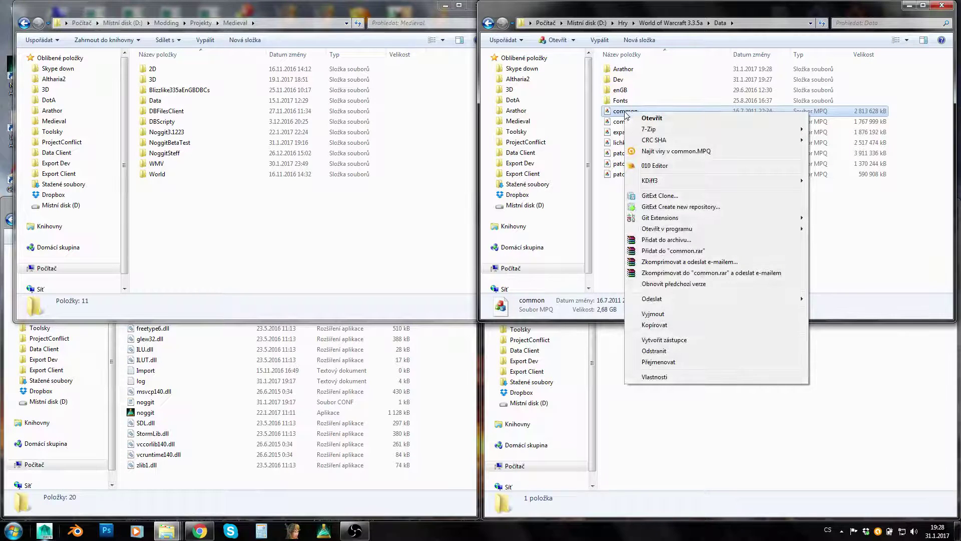
mouse_move(672, 233)
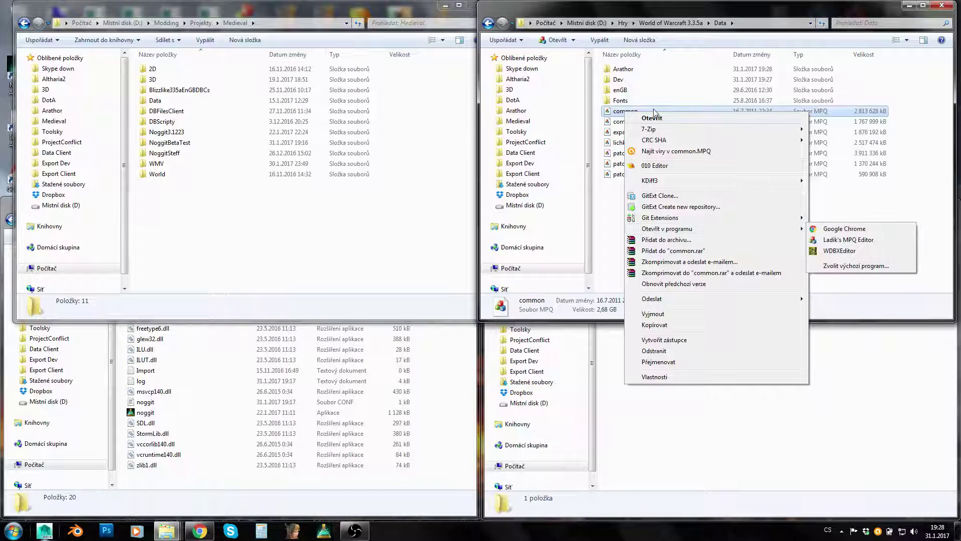
mouse_move(774, 231)
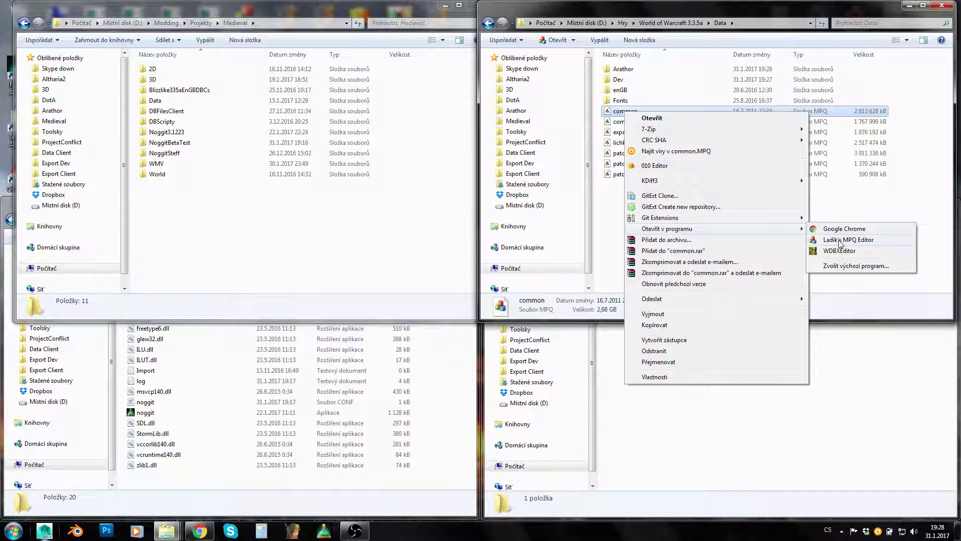
left_click(693, 451)
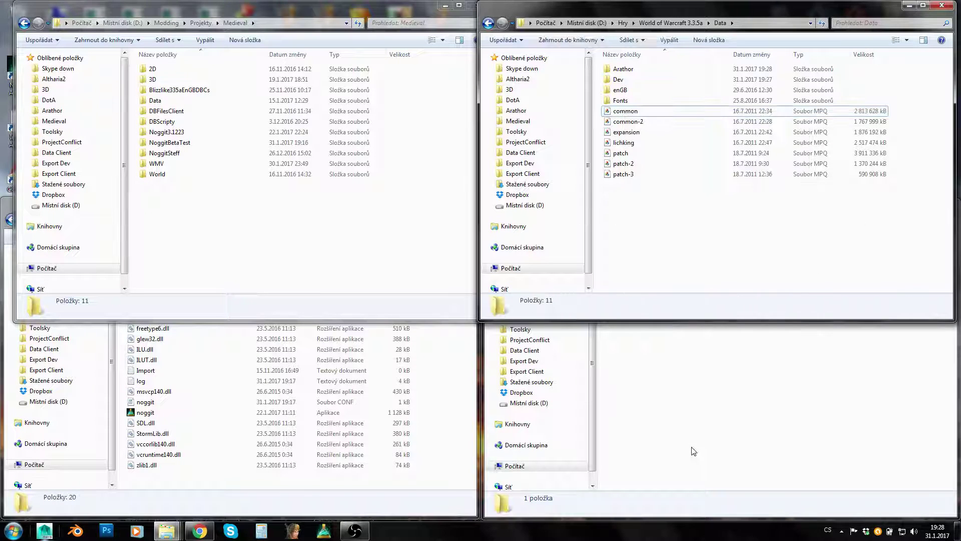
Step: Launch MPQEditor and open the patch-2 archive from the World of Warcraft 3.3.5a Data folder
left_click(693, 450)
left_click(643, 272)
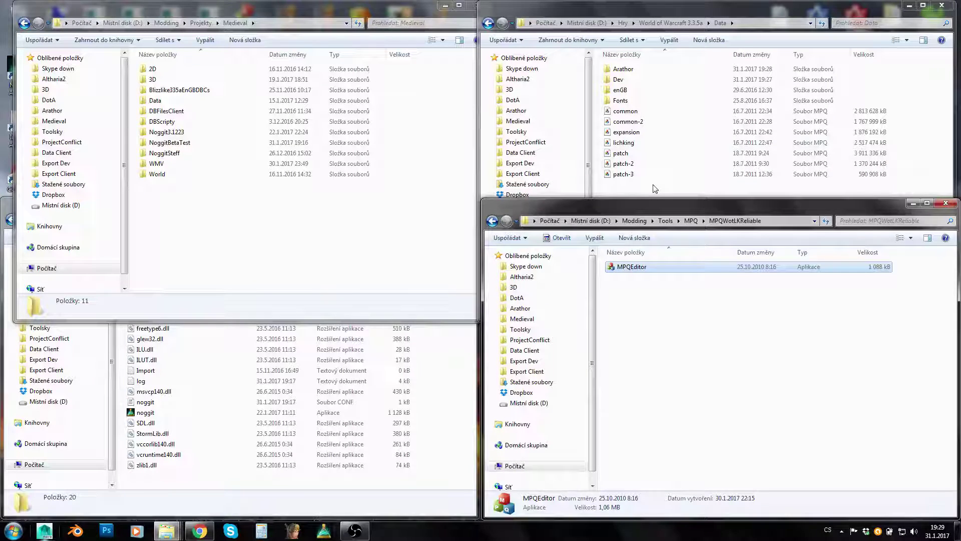
left_click(727, 335)
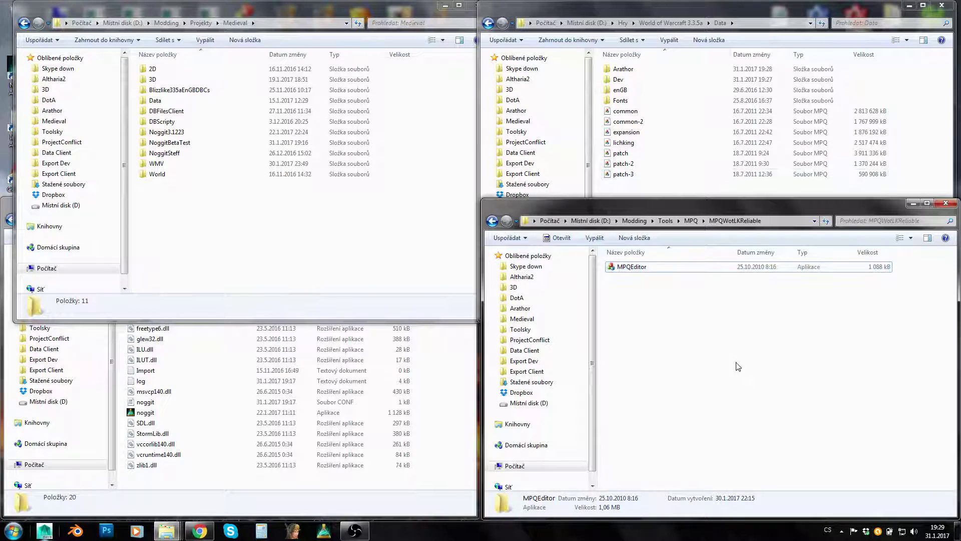
double_click(632, 267)
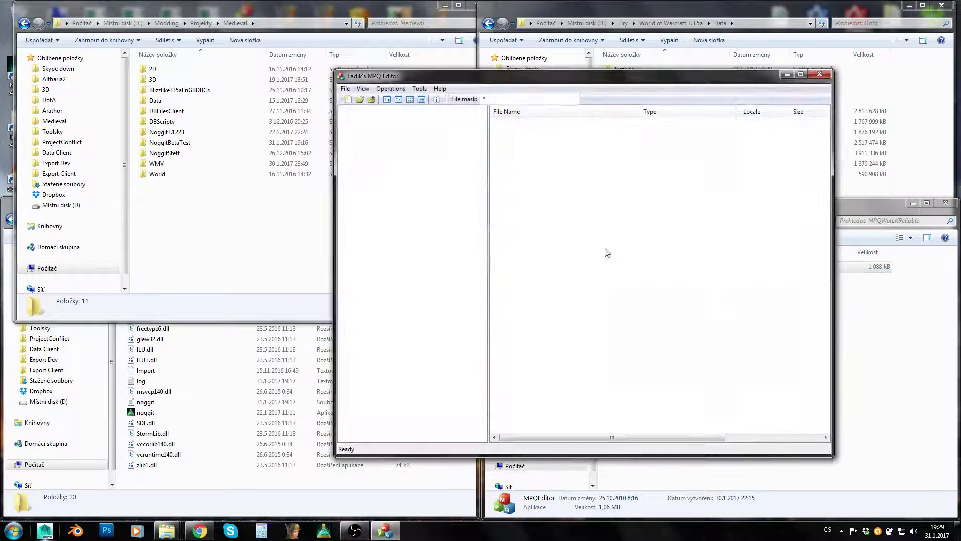
left_click(344, 89)
left_click(365, 112)
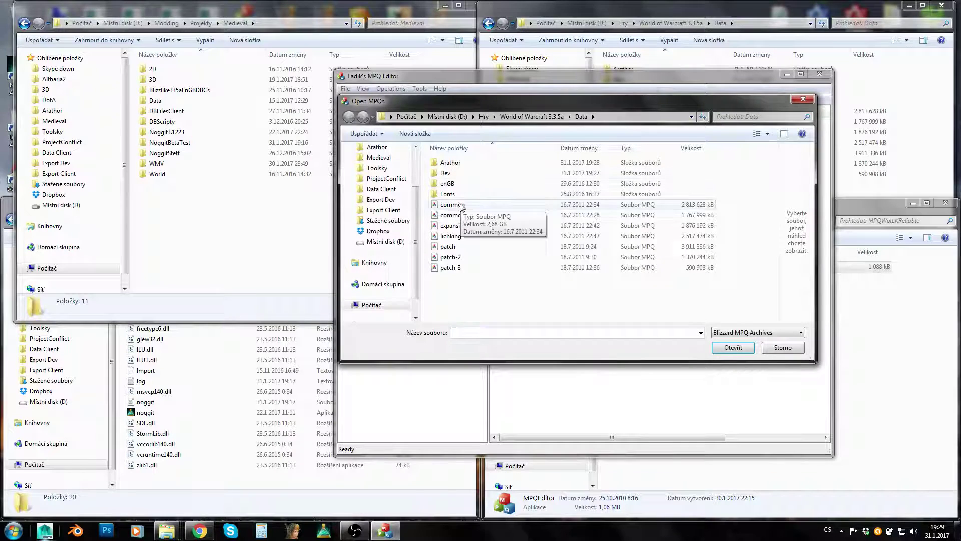
left_click(465, 257)
left_click(733, 347)
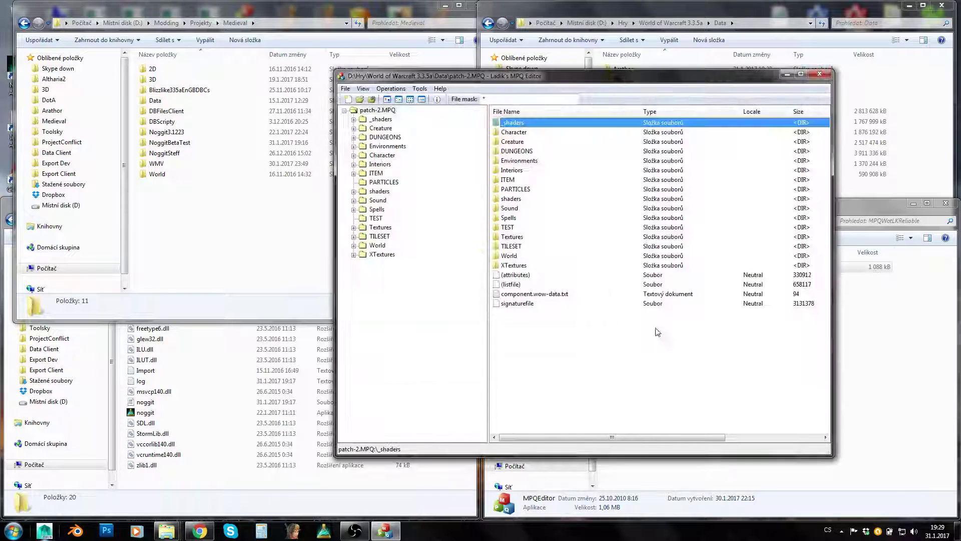
Step: Browse the folders of patch-2.MPQ, examine Events and Emitters inside Sound, and close the editor
type("sp")
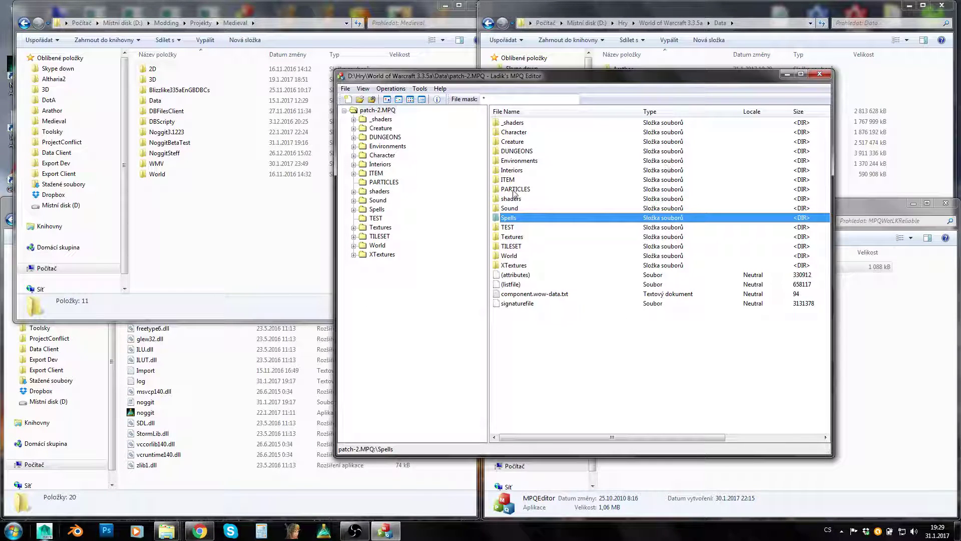
type("it")
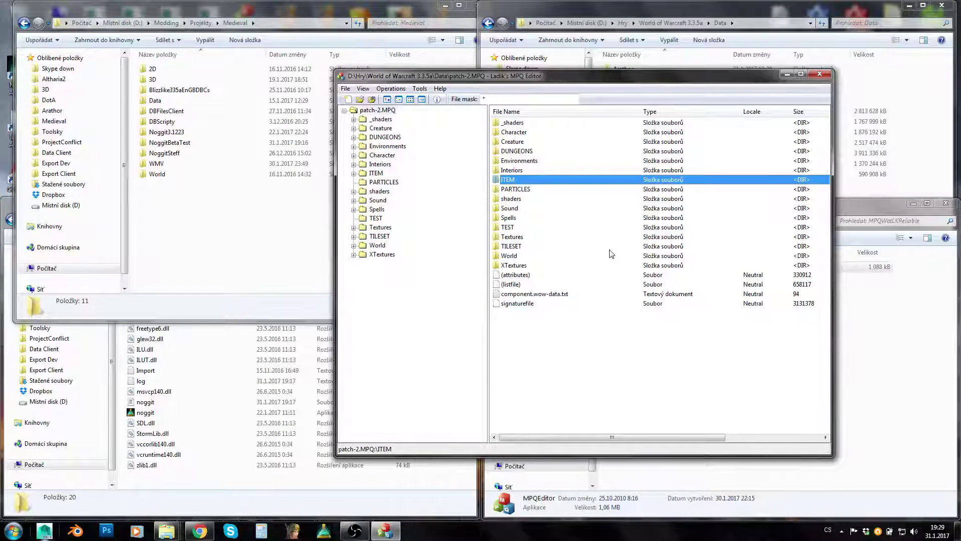
left_click(558, 209)
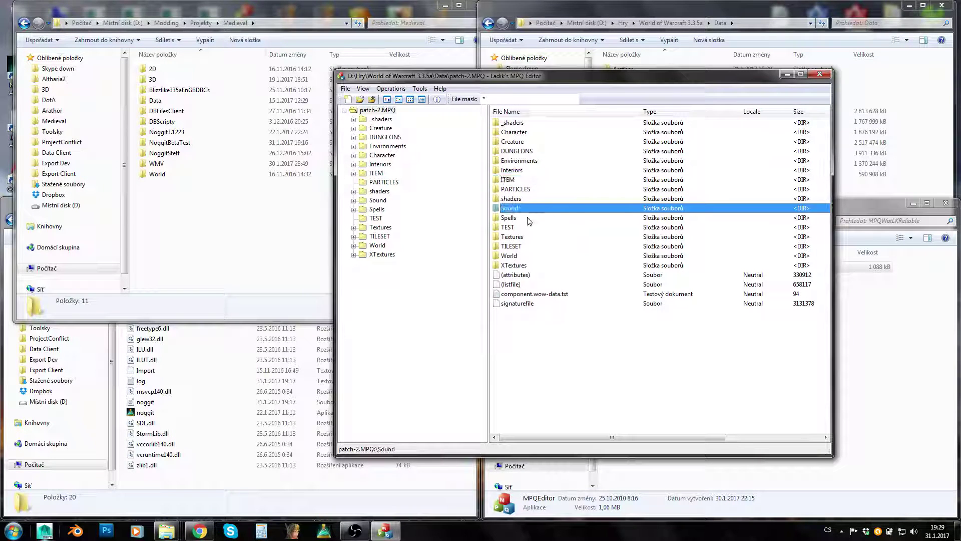
double_click(529, 209)
left_click(530, 161)
double_click(530, 161)
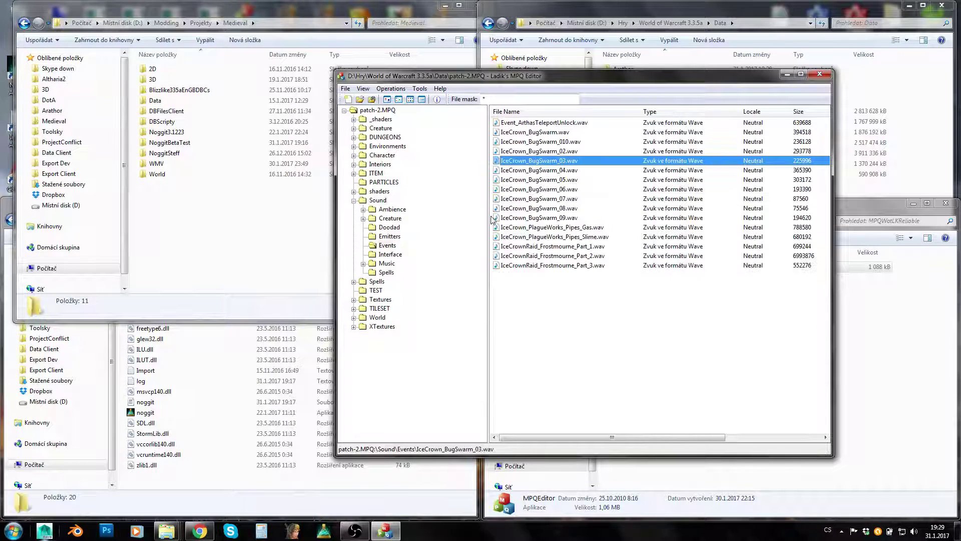
left_click(398, 254)
left_click(394, 236)
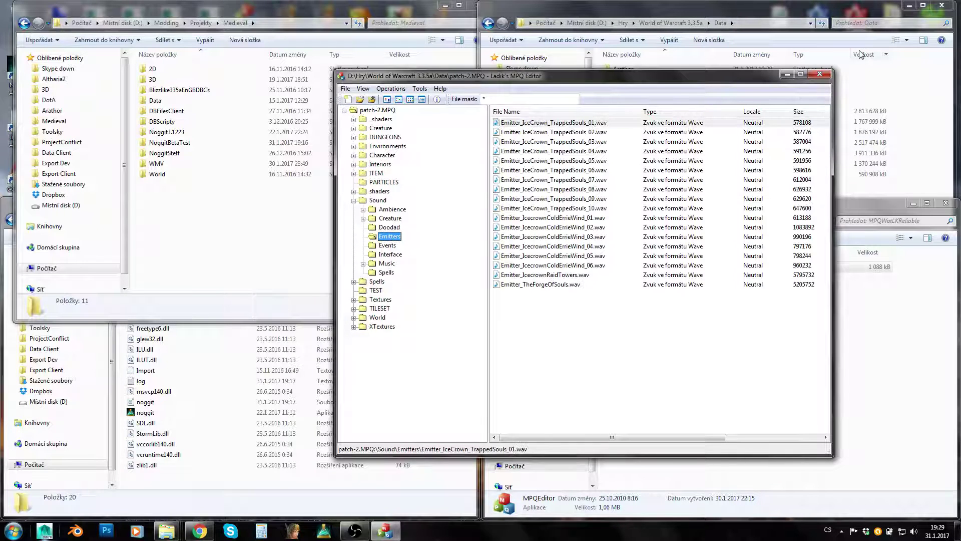
left_click(821, 75)
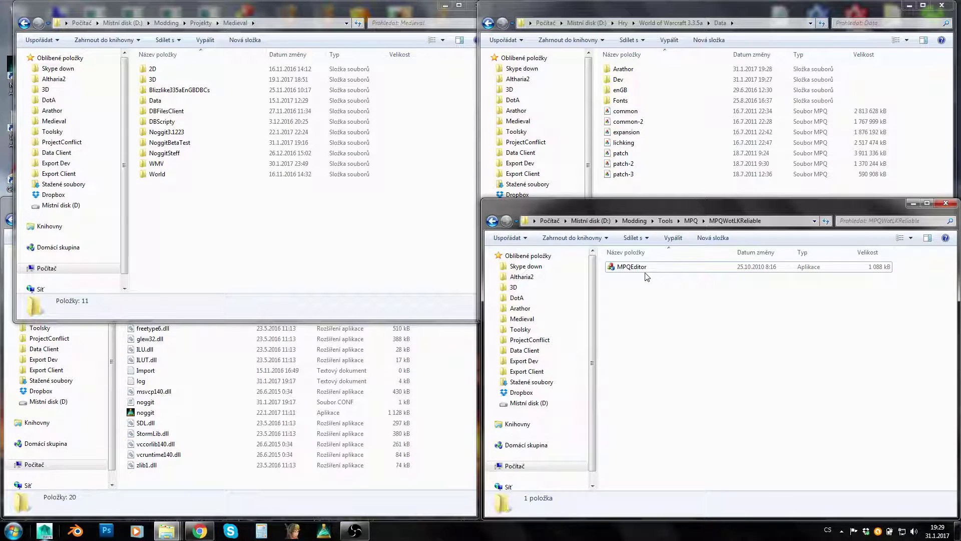
Step: Relaunch MPQEditor from the MPQWotLKReliable folder and start creating a new MPQ archive
double_click(628, 269)
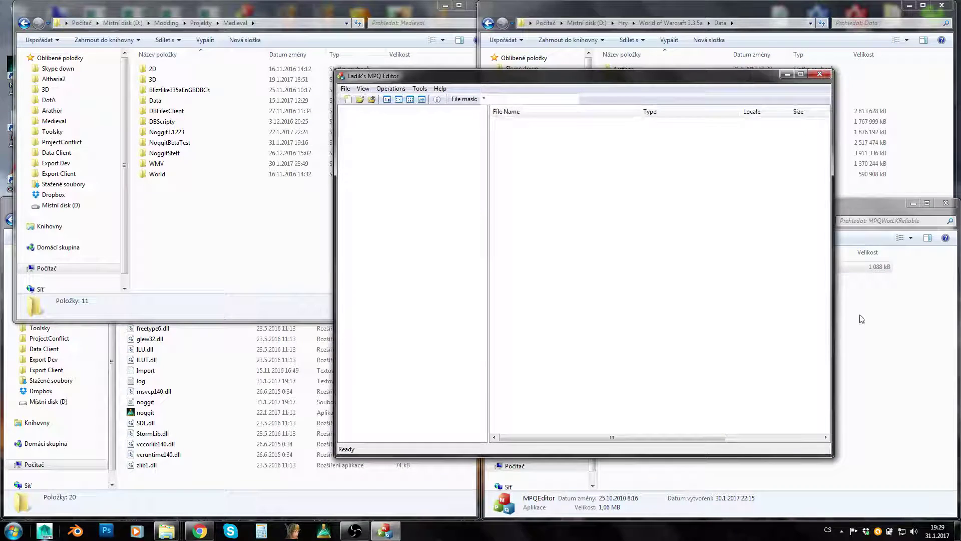
left_click(345, 89)
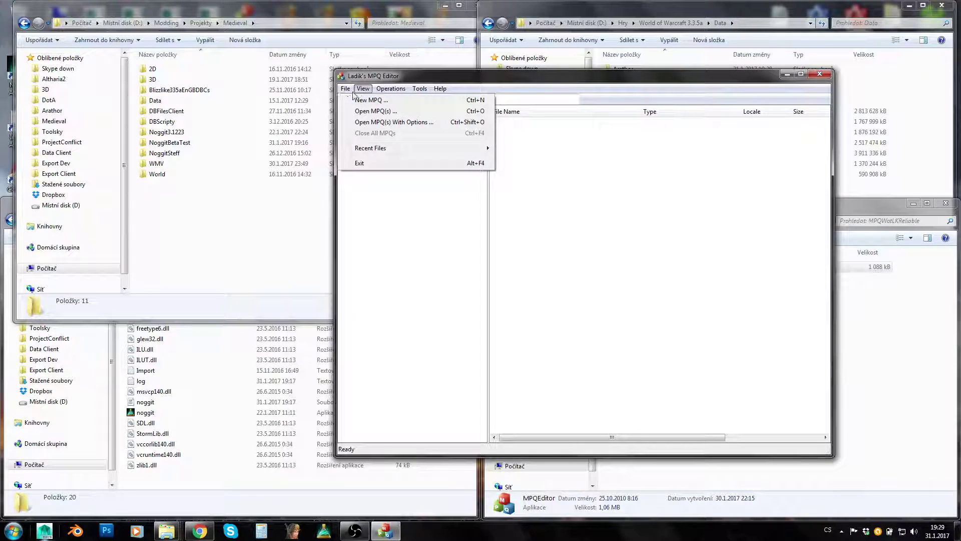
left_click(345, 89)
left_click(346, 89)
left_click(345, 88)
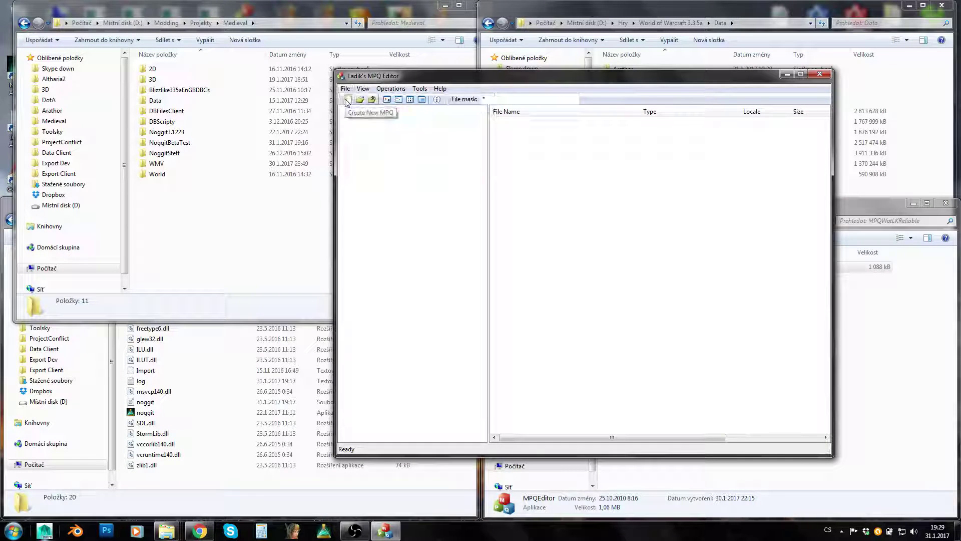
left_click(348, 99)
Step: Name the new archive patch-z, checking the existing patch names in the Data folder, and choose to create it empty
left_click_drag(463, 186, 495, 181)
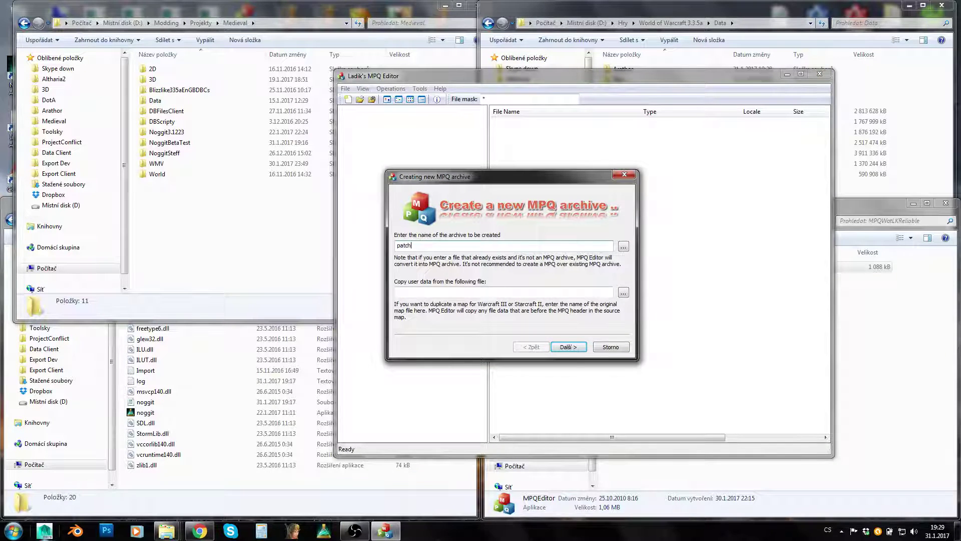
type("-")
left_click(624, 12)
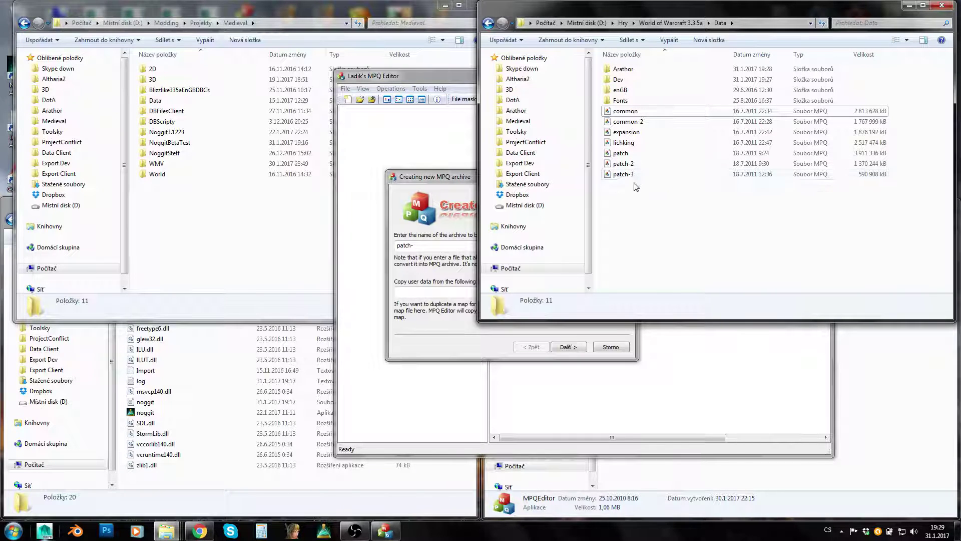
left_click(465, 183)
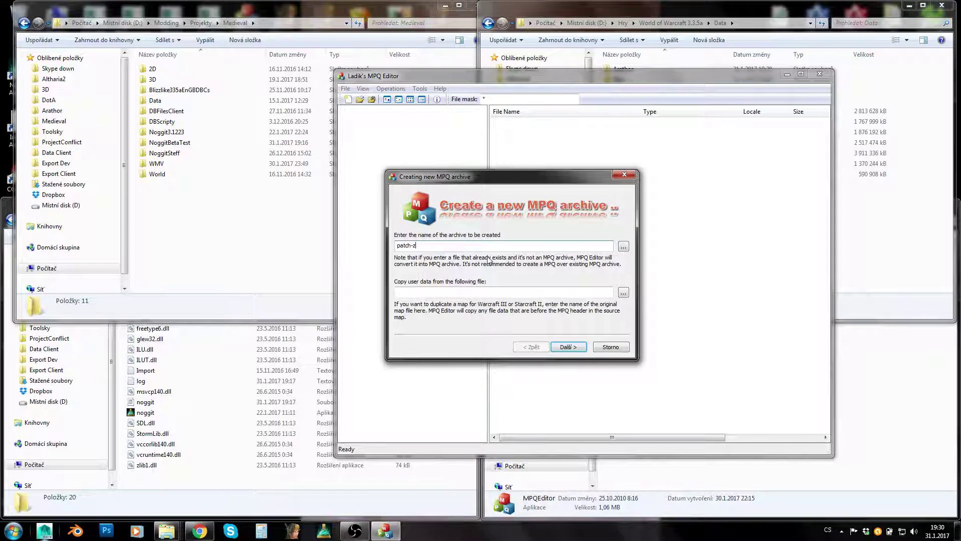
left_click(566, 347)
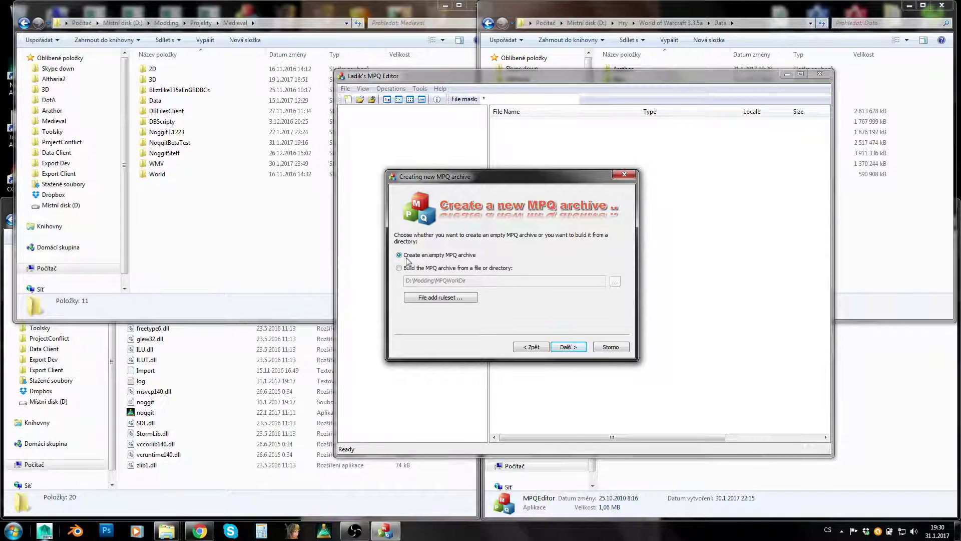
left_click(566, 346)
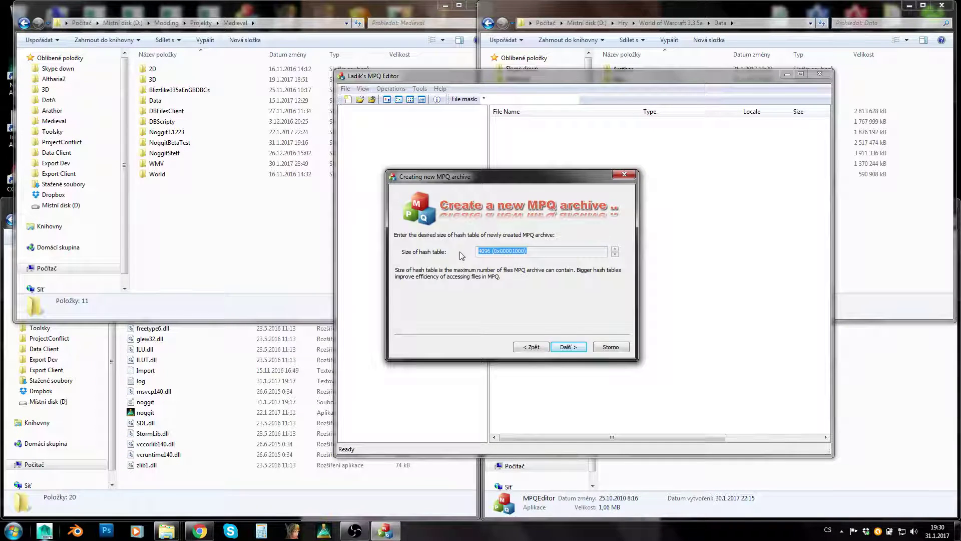
Step: Step the new archive's hash table size up and down, and accept the chosen size
left_click(493, 251)
double_click(489, 252)
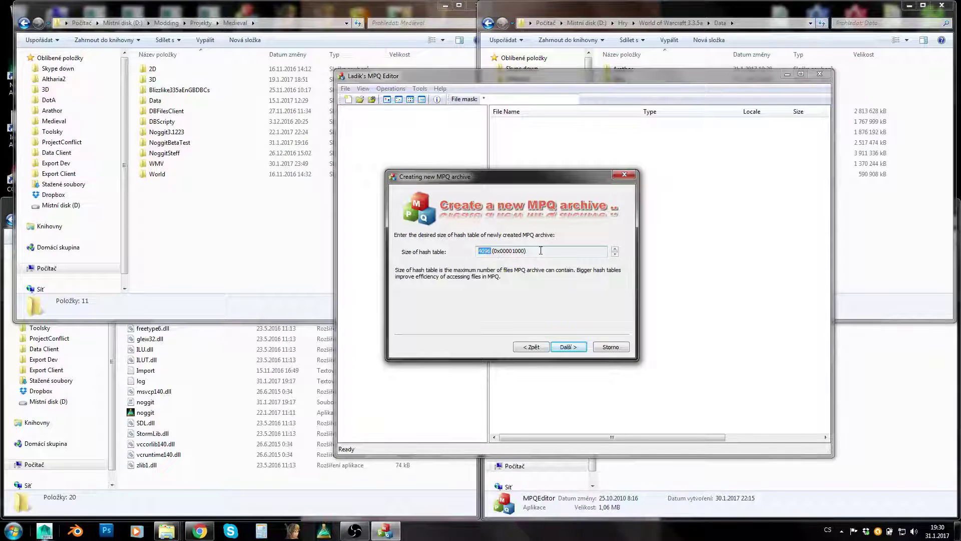
left_click(492, 251)
left_click(492, 252)
left_click_drag(491, 251, 484, 251)
key("End")
left_click(615, 250)
left_click(615, 249)
left_click(615, 249)
left_click(615, 255)
left_click(616, 255)
left_click(615, 256)
left_click(616, 256)
left_click(615, 256)
left_click(571, 347)
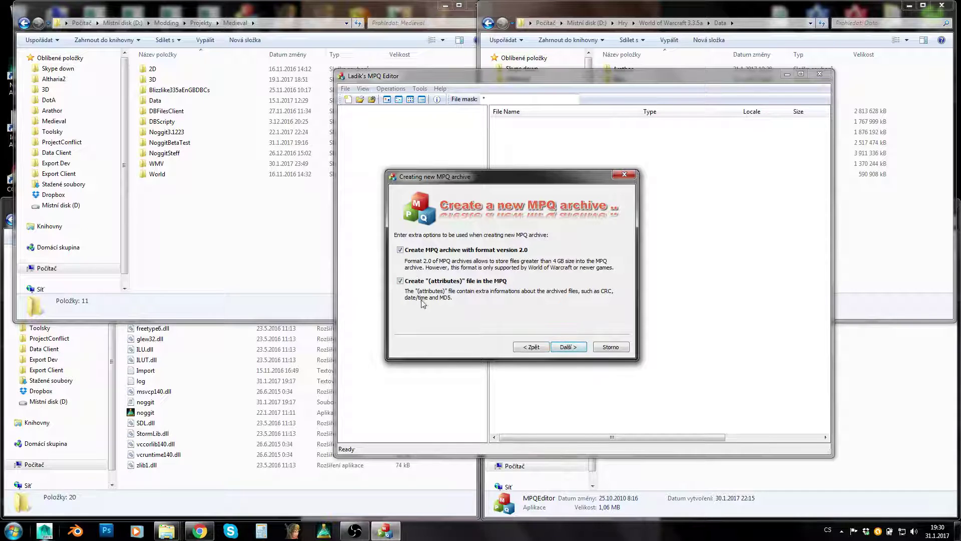
Step: Create the archive with format version 2.0 and an (attributes) file, and return to the MPQWotLKReliable folder
left_click(569, 347)
left_click(569, 347)
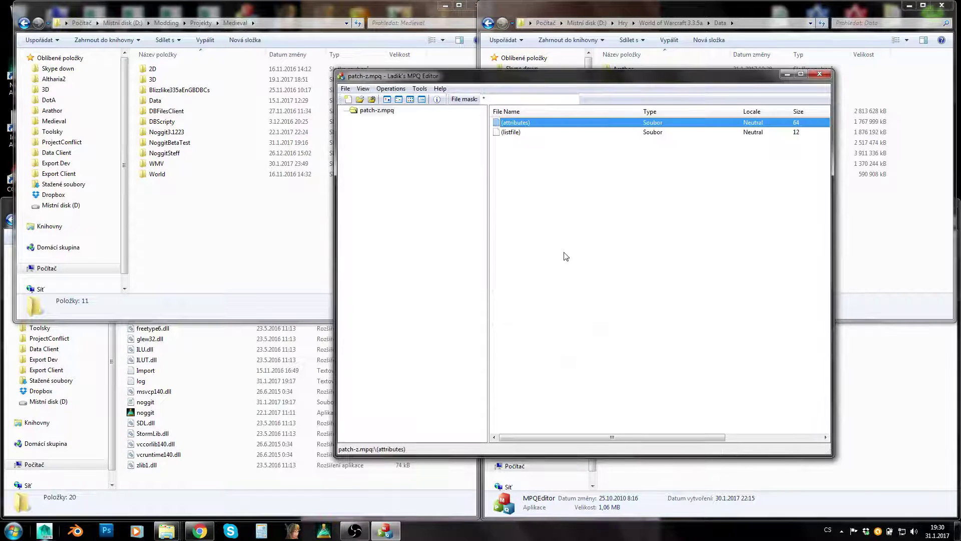
left_click(870, 402)
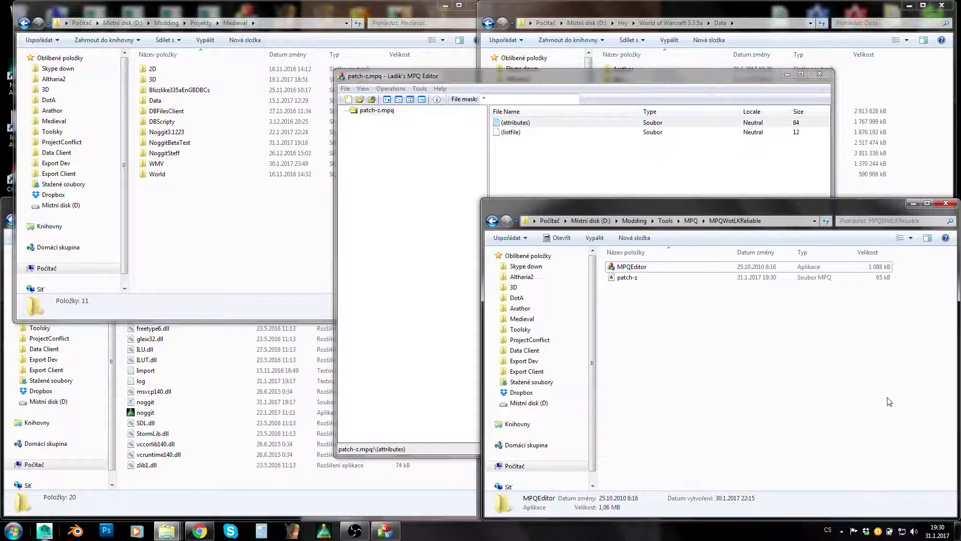
Step: Bring the patch-z archive forward in the MPQ editor and create a new folder named World at its root
left_click(647, 280)
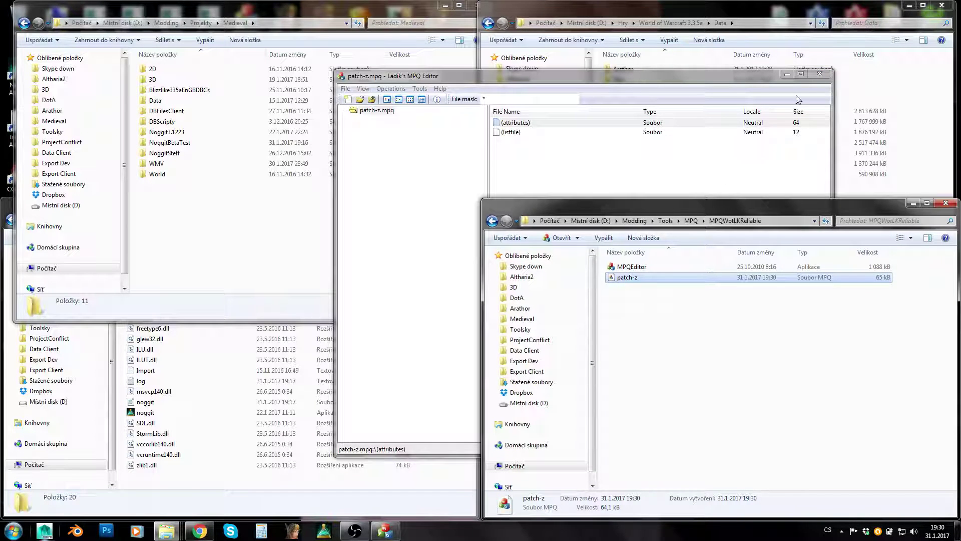
mouse_move(749, 80)
left_mouse_down()
mouse_move(716, 77)
mouse_move(732, 76)
left_mouse_up()
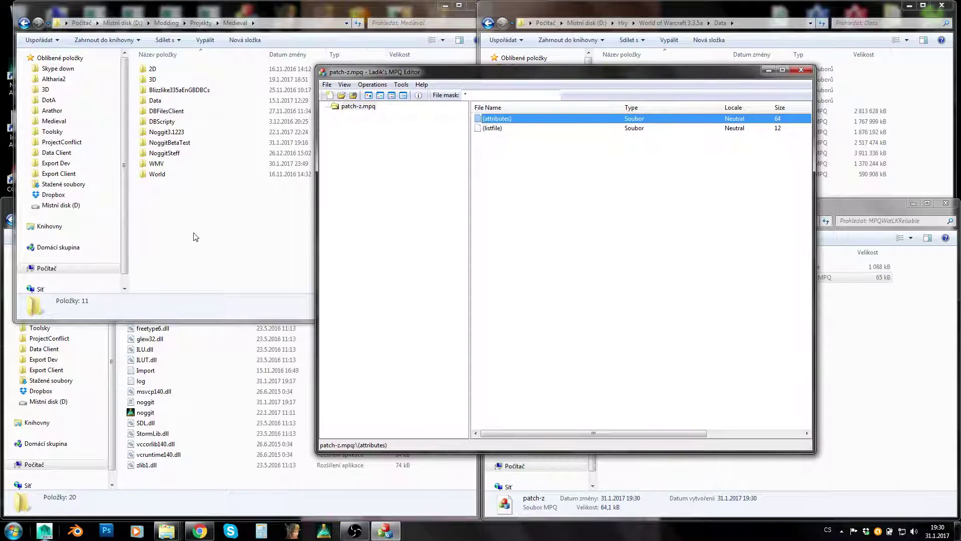
left_click(630, 164)
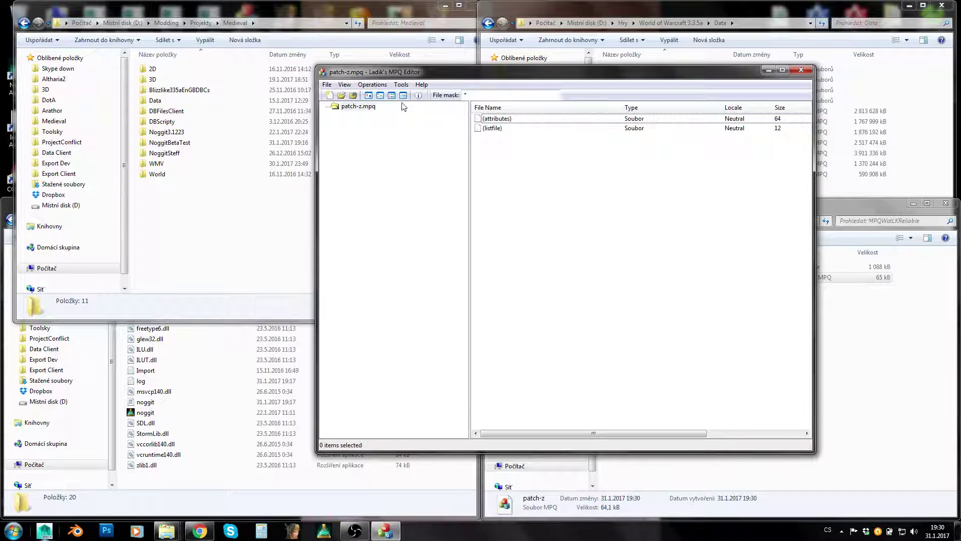
left_click(373, 84)
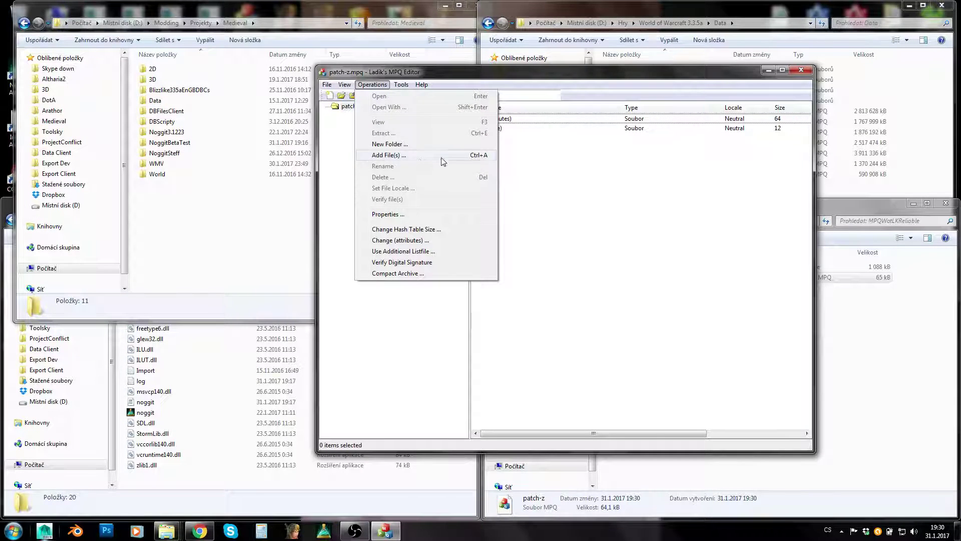
left_click(378, 85)
right_click(502, 156)
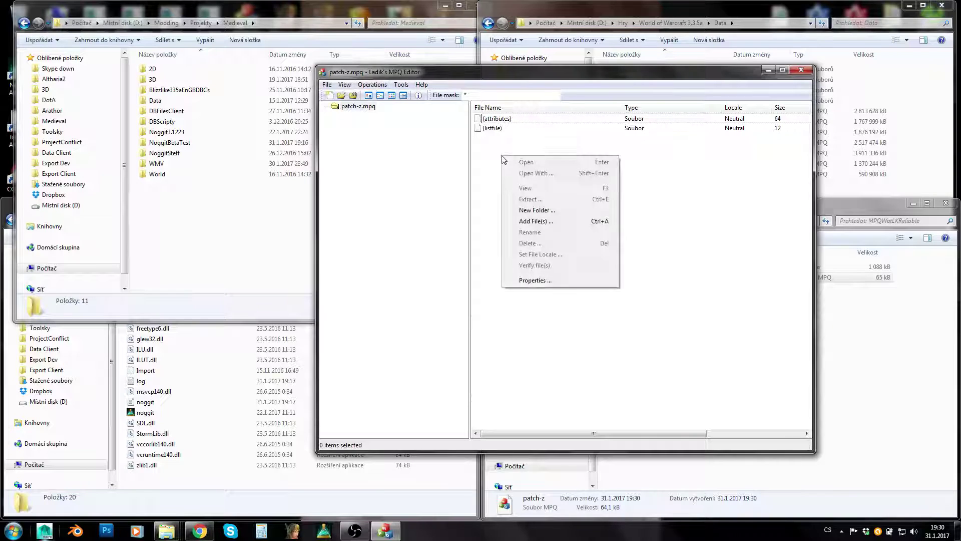
left_click(547, 211)
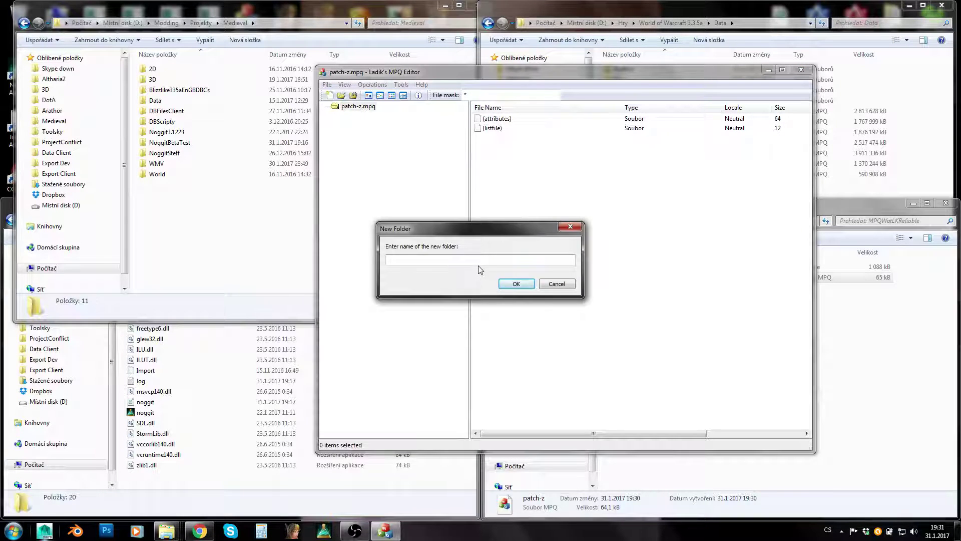
type("World")
key("Return")
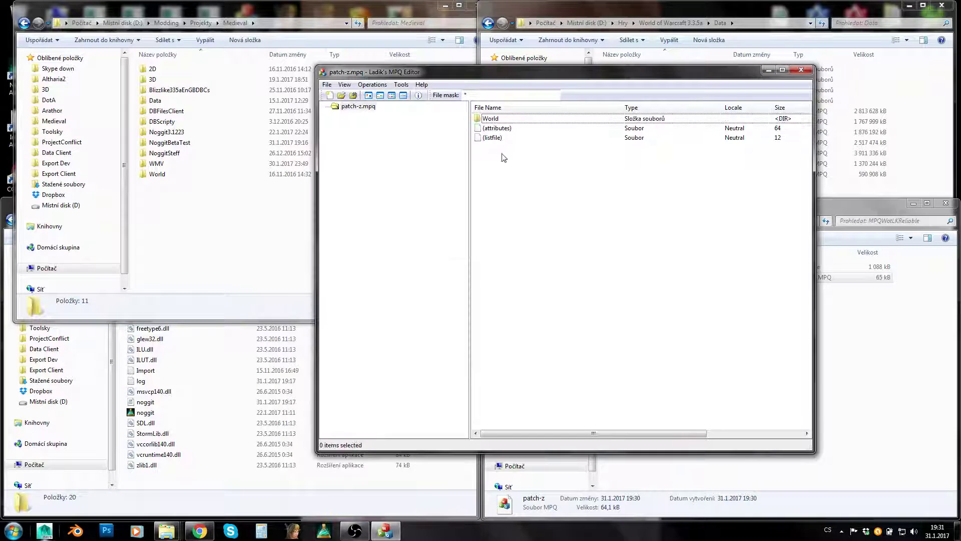
Step: Look inside the archive's World folder, then close and reopen patch-z to check whether the folder was kept
double_click(496, 121)
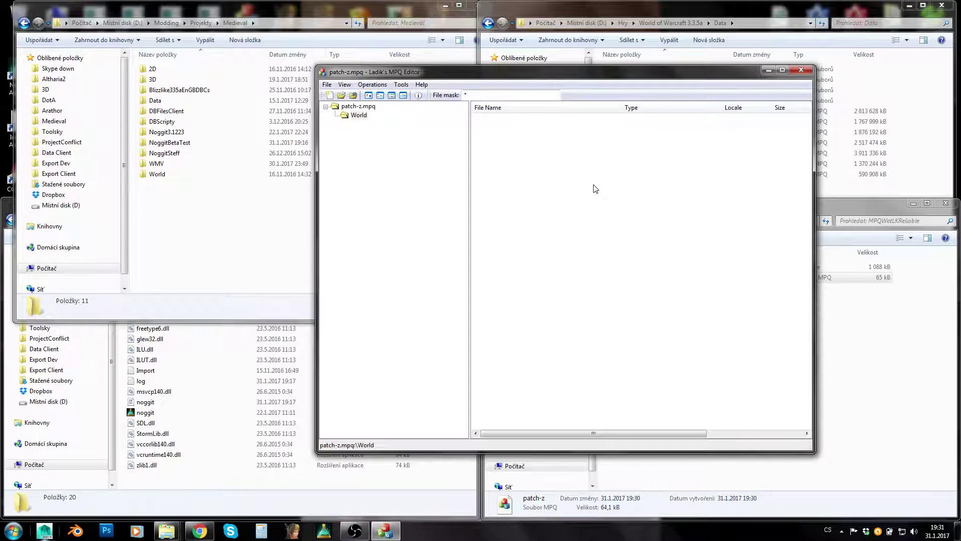
left_click(357, 106)
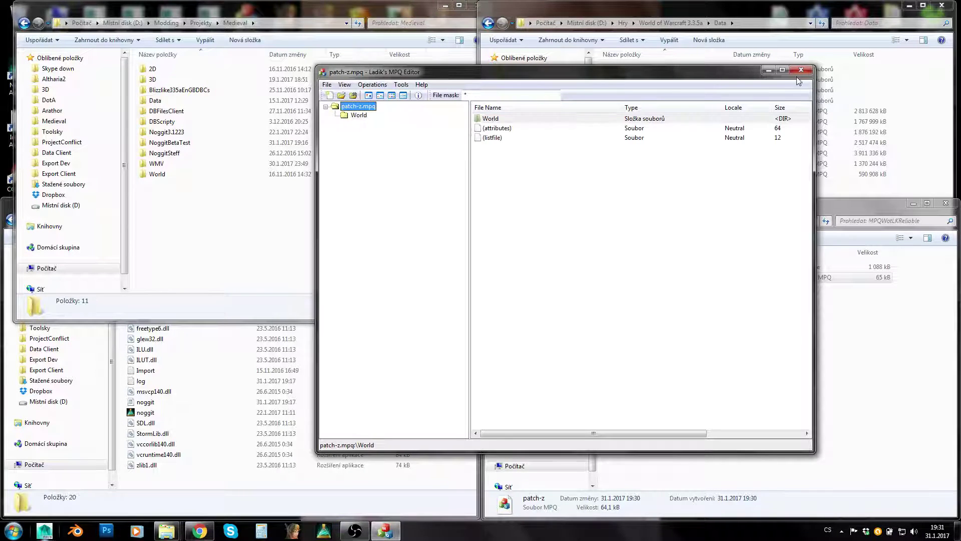
left_click(801, 69)
double_click(635, 278)
left_click(517, 150)
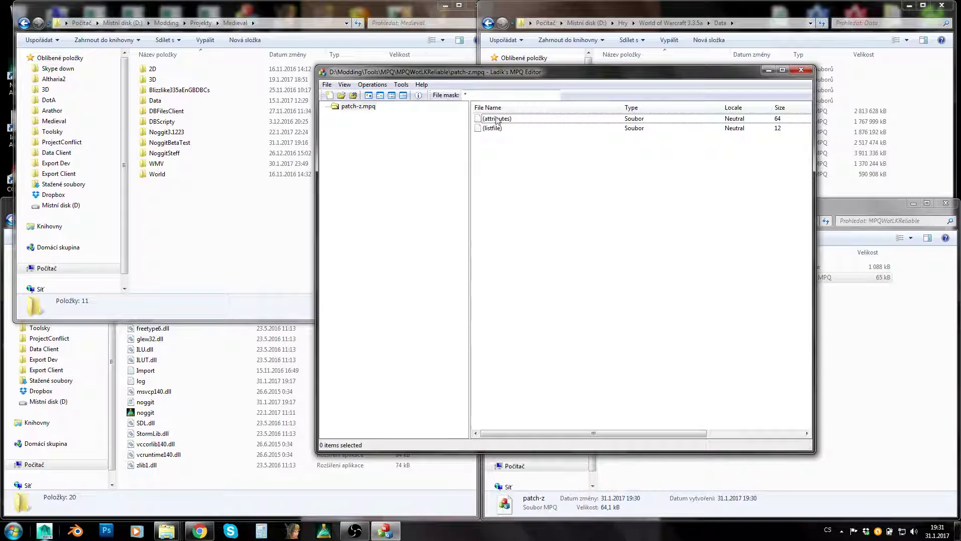
Step: Create the World folder again at the root of the reopened patch-z archive
right_click(492, 151)
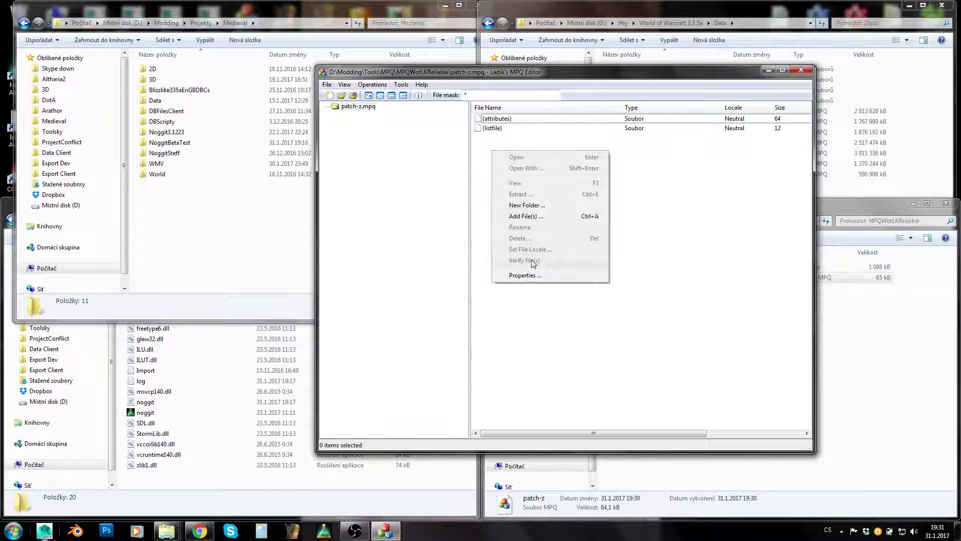
left_click(525, 206)
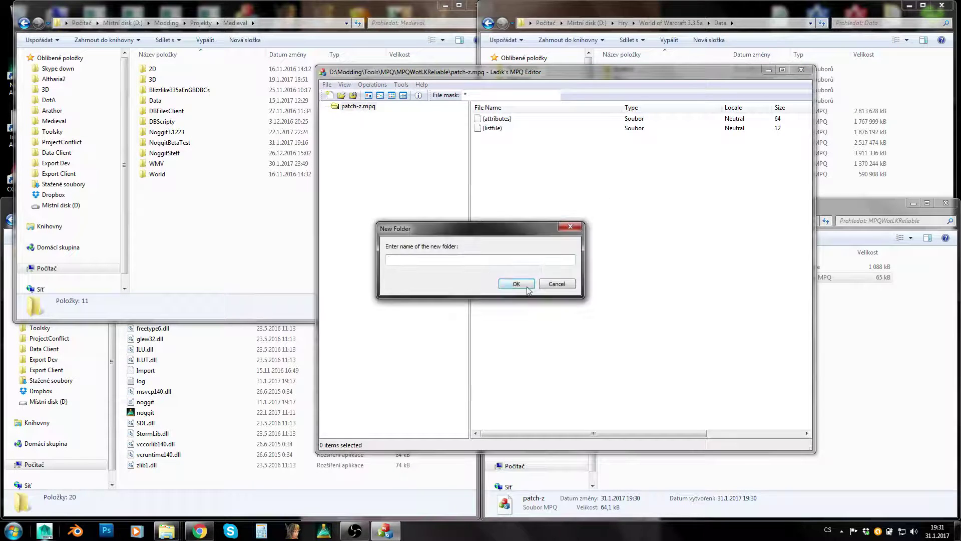
type("World")
key("Return")
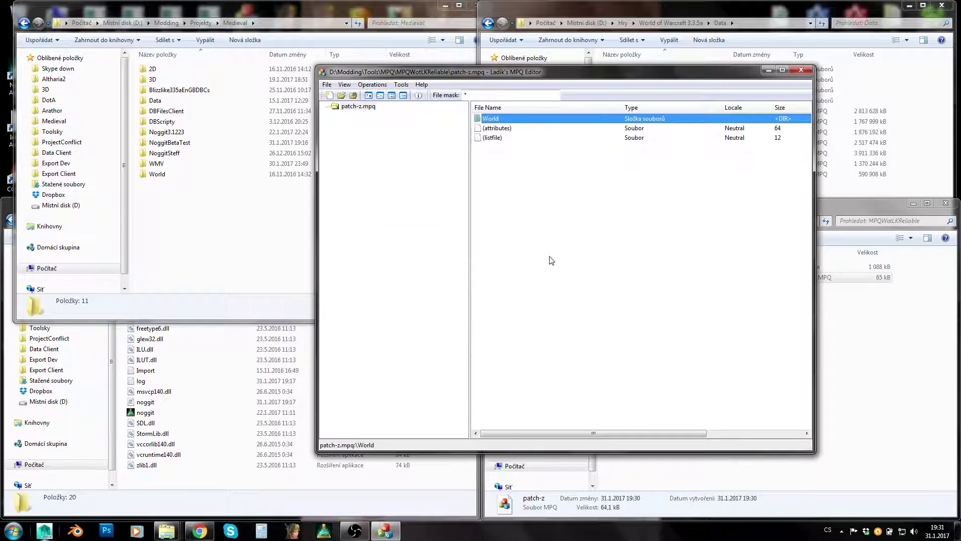
Step: Add Sedmizemi.wdt from the Medieval project's World\Maps\Sedmizemi folder to the archive's World folder
double_click(489, 118)
double_click(156, 174)
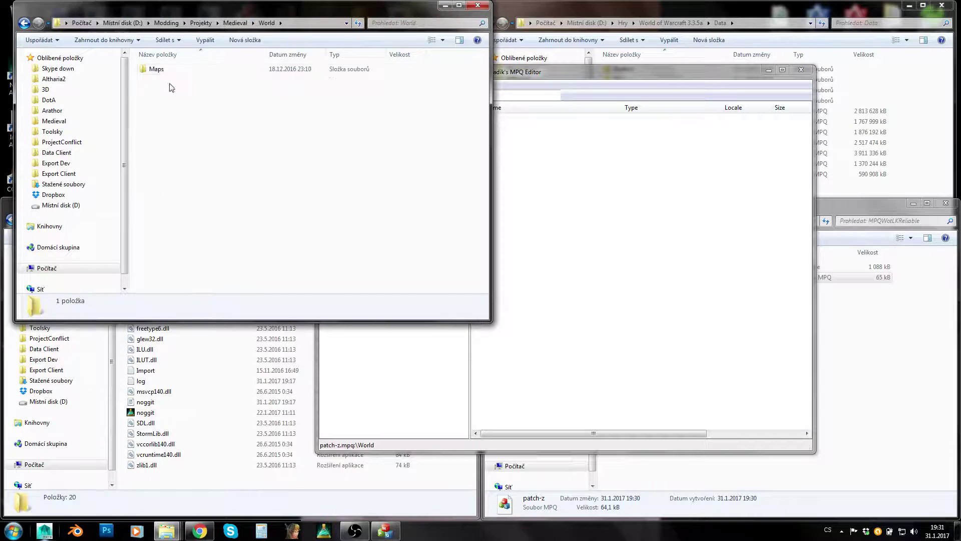
double_click(164, 70)
double_click(161, 70)
left_click_drag(161, 73, 718, 189)
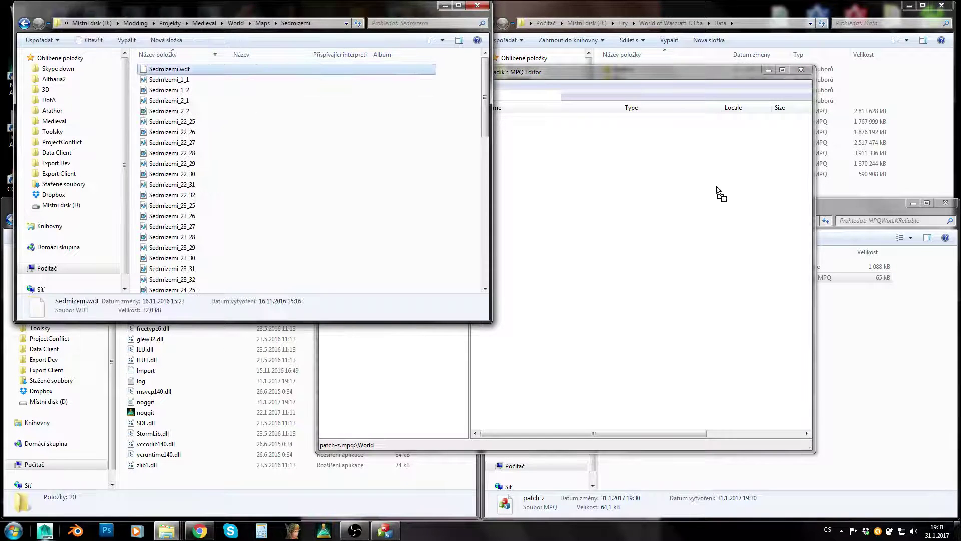
Step: Close and reopen patch-z, and check its World folder and root contents
left_click(800, 70)
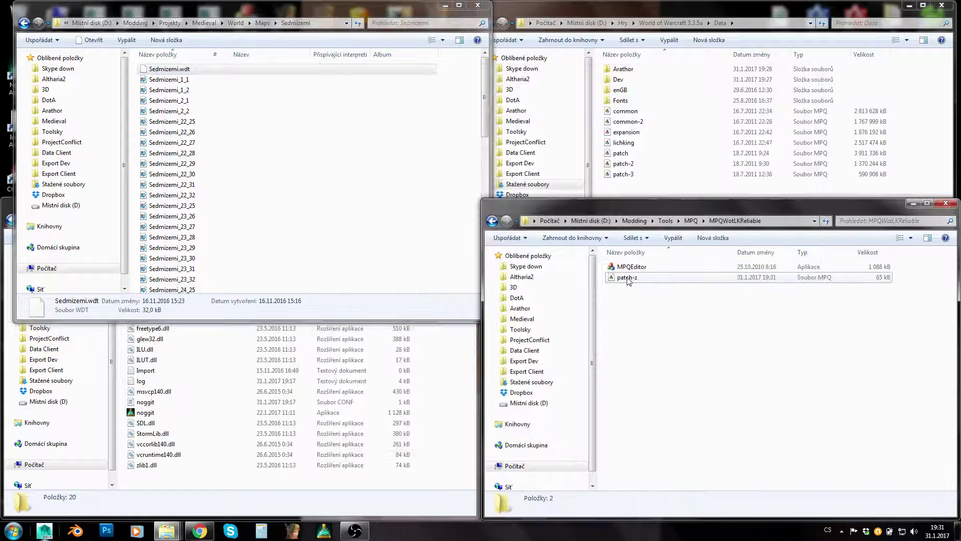
double_click(627, 276)
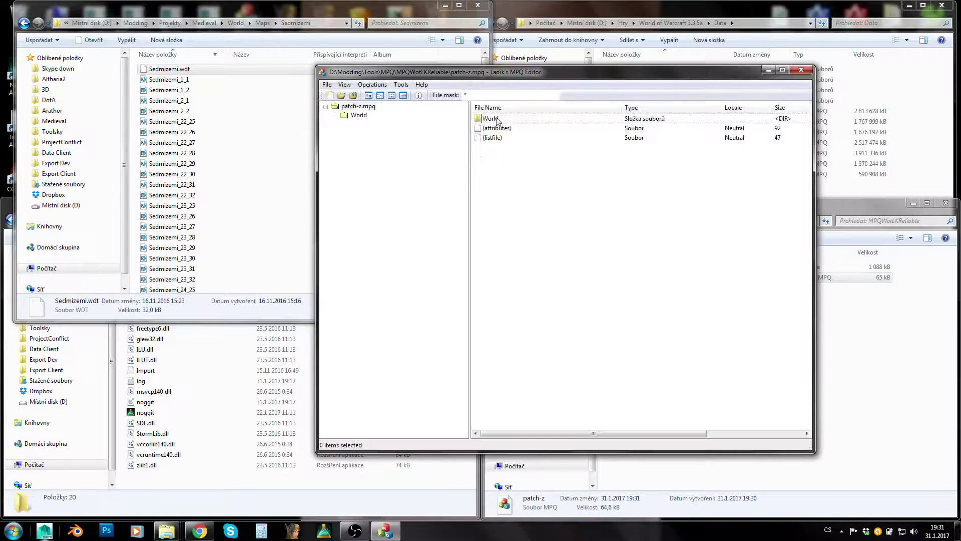
double_click(496, 119)
left_click(356, 106)
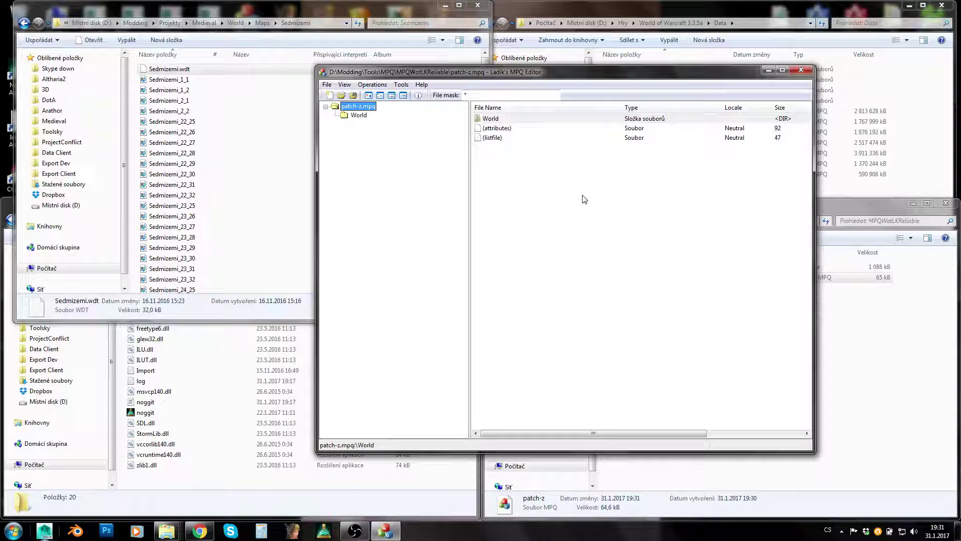
left_click(496, 129)
left_click(495, 120)
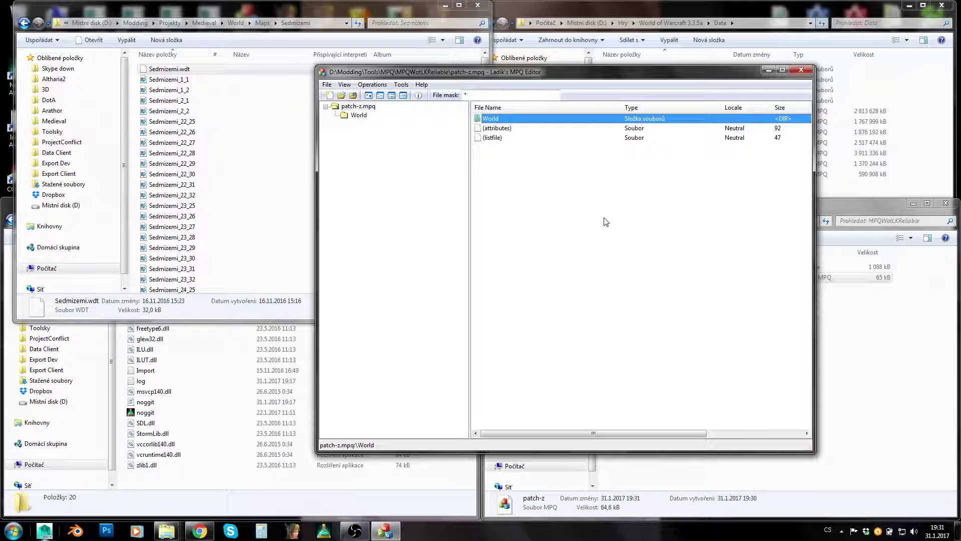
Step: Add the Sedmizemi_23_25 map file to the root of patch-z, then close and reopen the archive
left_click_drag(210, 206, 694, 204)
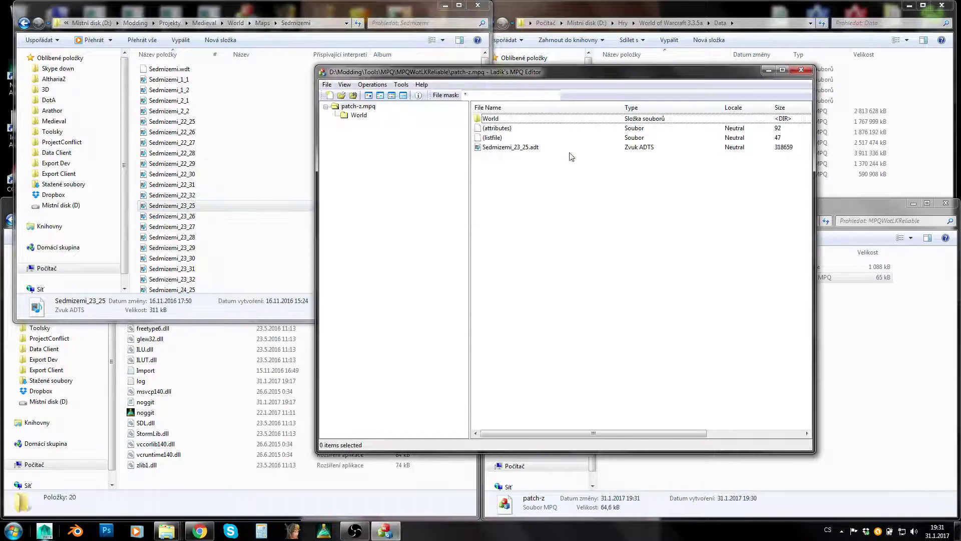
left_click(801, 70)
double_click(626, 278)
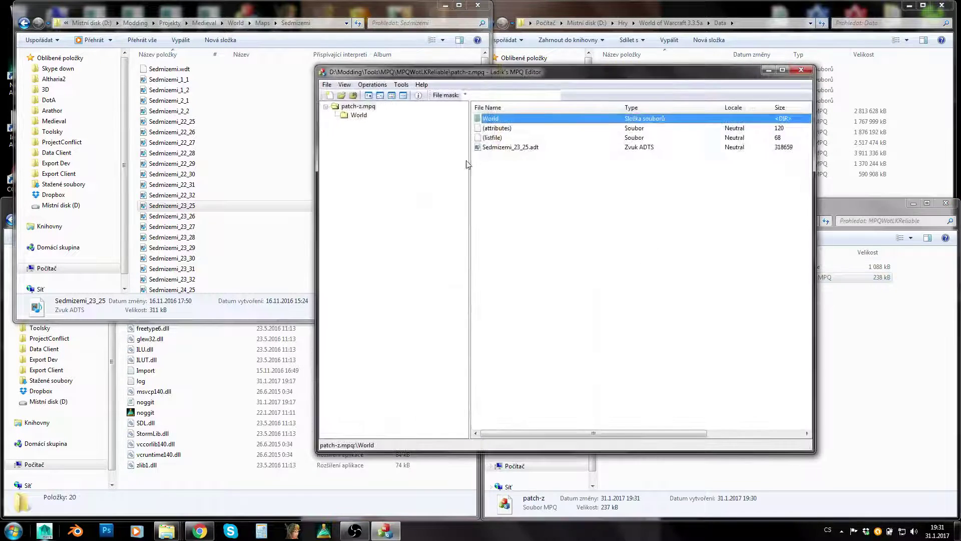
Step: Delete Sedmizemi_23_25.adt and the World folder from the patch-z archive
left_click(490, 147)
key("Delete")
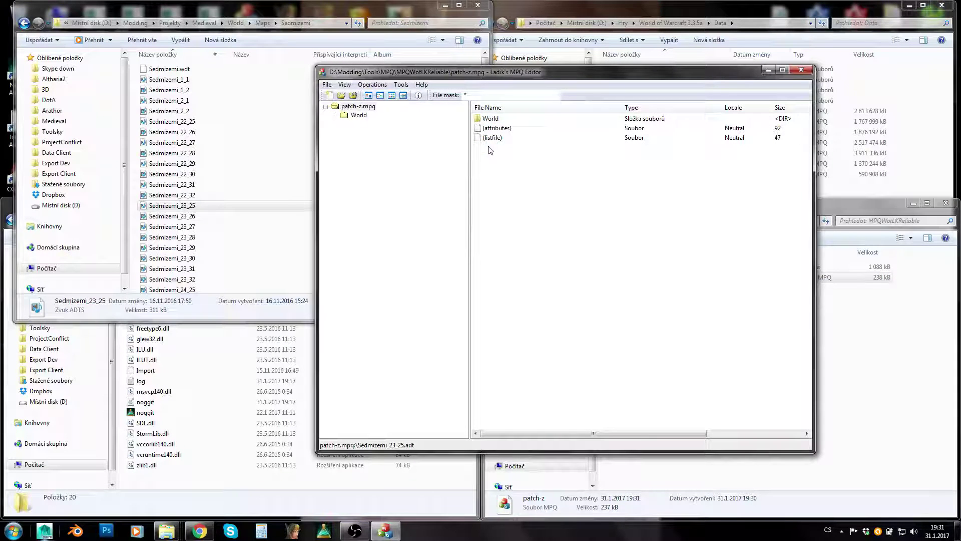
left_click(503, 117)
key("Delete")
key("Return")
Step: Add Sedmizemi_22_27 to the archive root twice, replacing the existing copy, and delete it from the archive
left_click(225, 144)
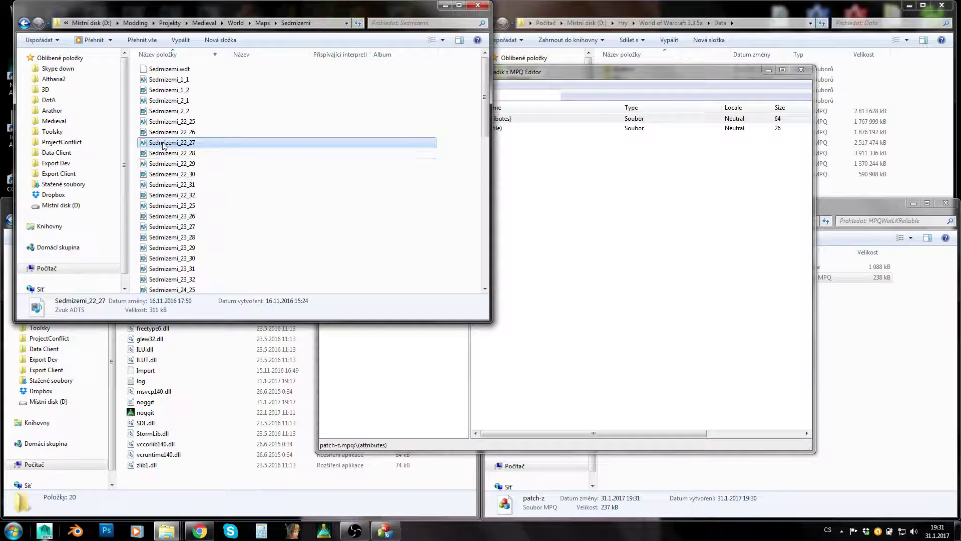
left_click_drag(156, 144, 607, 189)
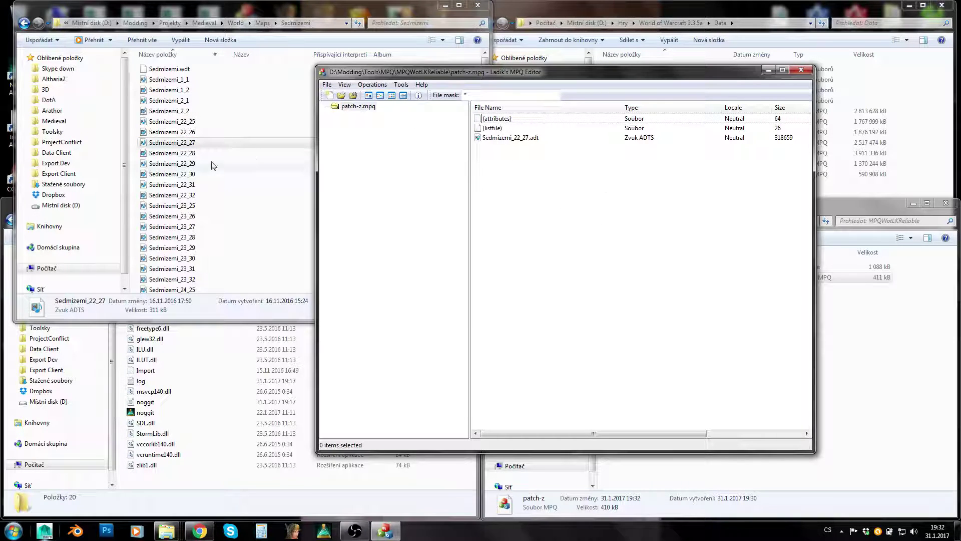
left_click_drag(182, 144, 475, 204)
left_click(542, 288)
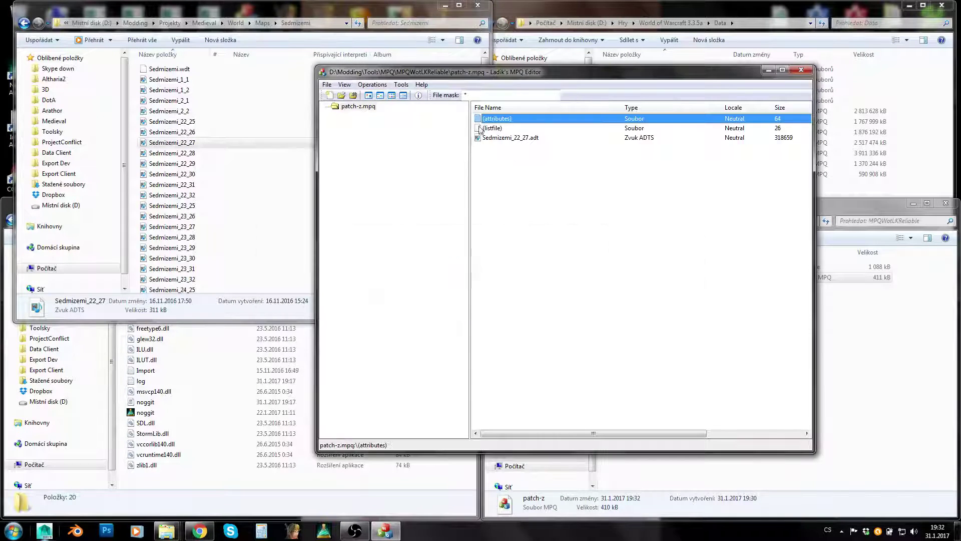
left_click(511, 143)
key("Delete")
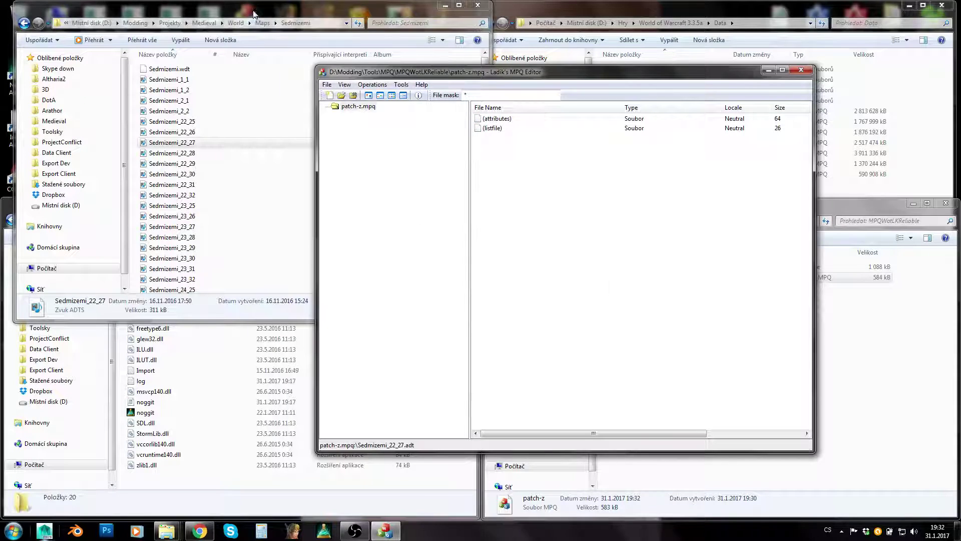
Step: Add the Medieval project's World folder to the archive root, check the files in World\Maps\Sedmizemi, and close the archive
left_click(206, 23)
left_click_drag(157, 175, 551, 184)
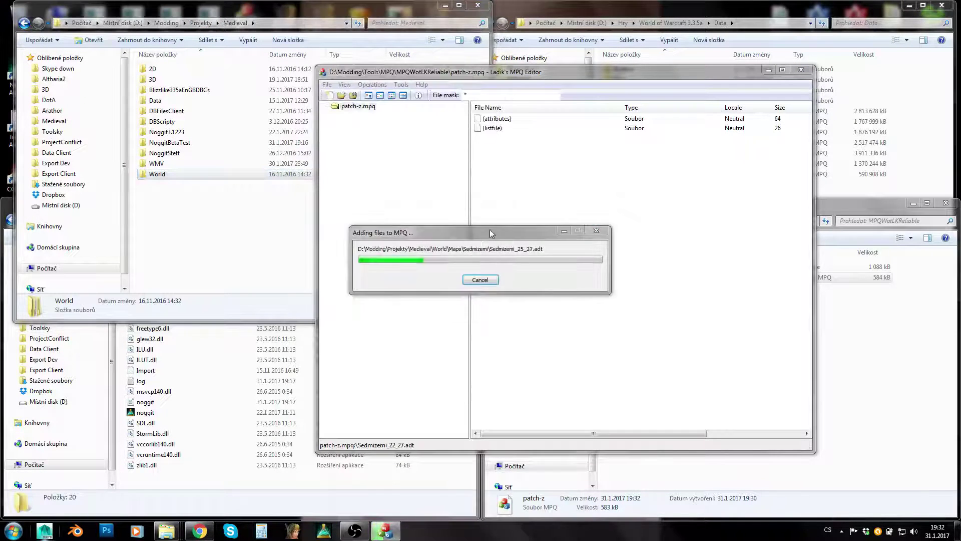
double_click(493, 120)
double_click(493, 121)
double_click(493, 121)
scroll(571, 231, "down", 9)
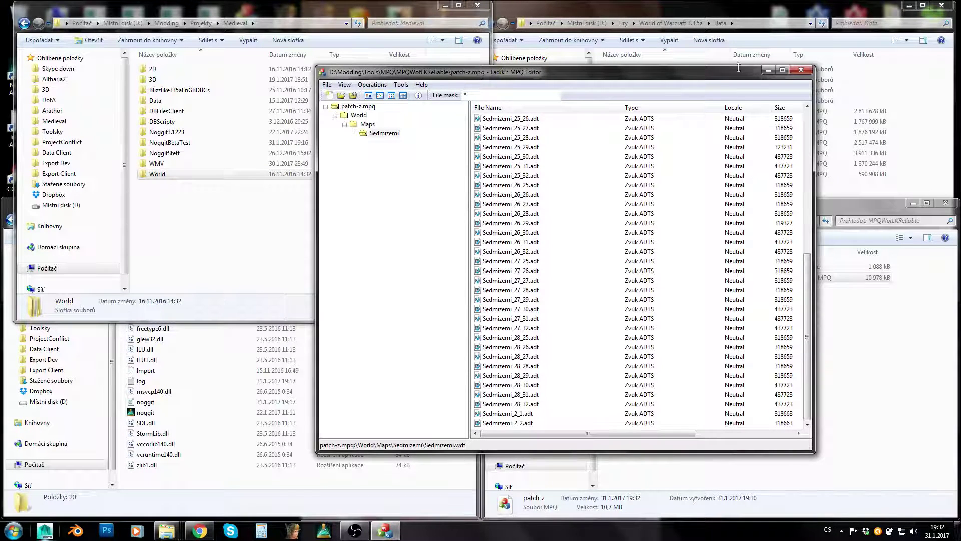
left_click(801, 70)
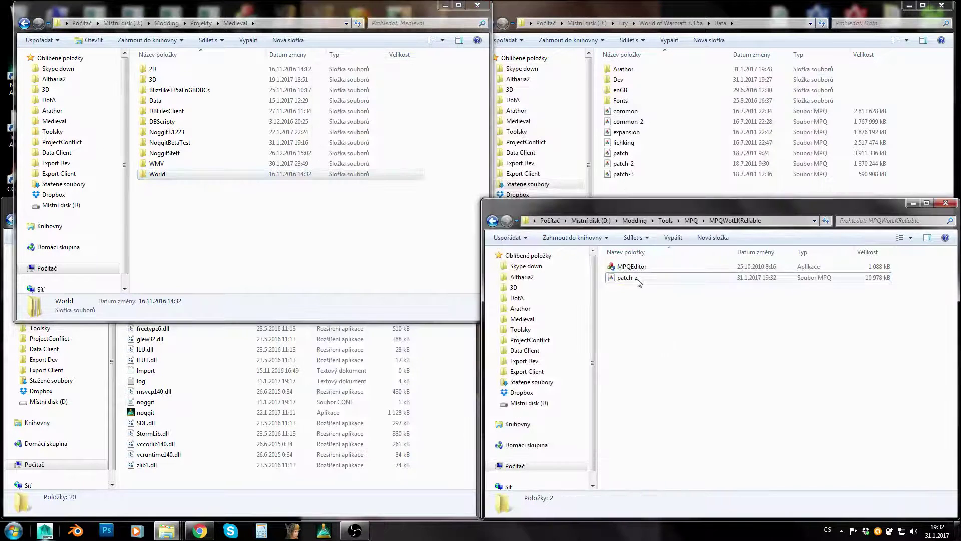
Step: Reopen patch-z, add the World folder again replacing all existing files, and check the archive's file size
left_click(634, 277)
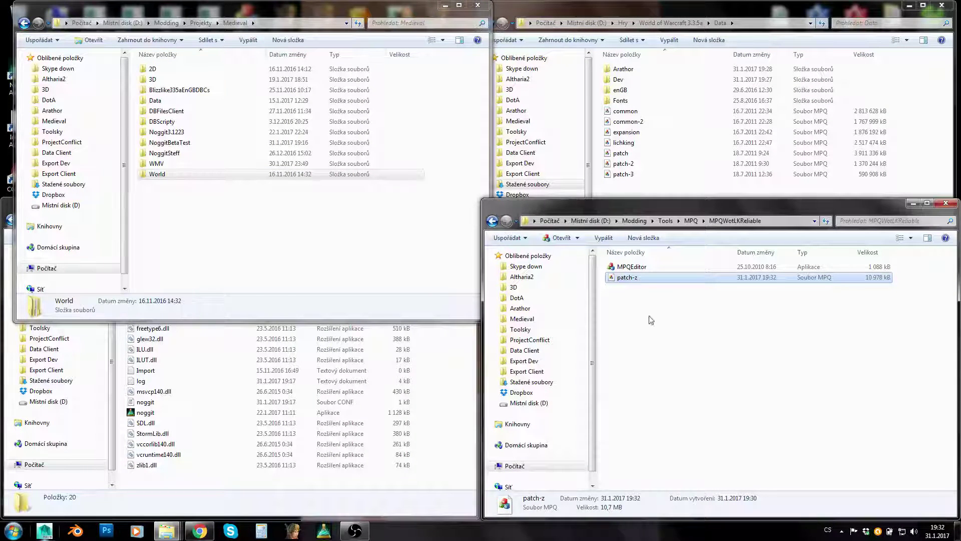
left_click(154, 175)
left_click_drag(153, 176, 547, 215)
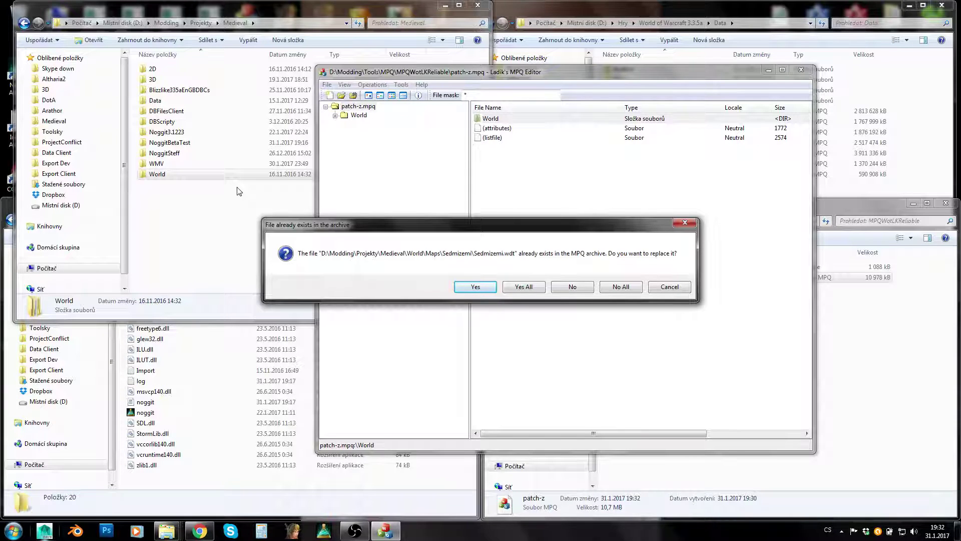
left_click(524, 290)
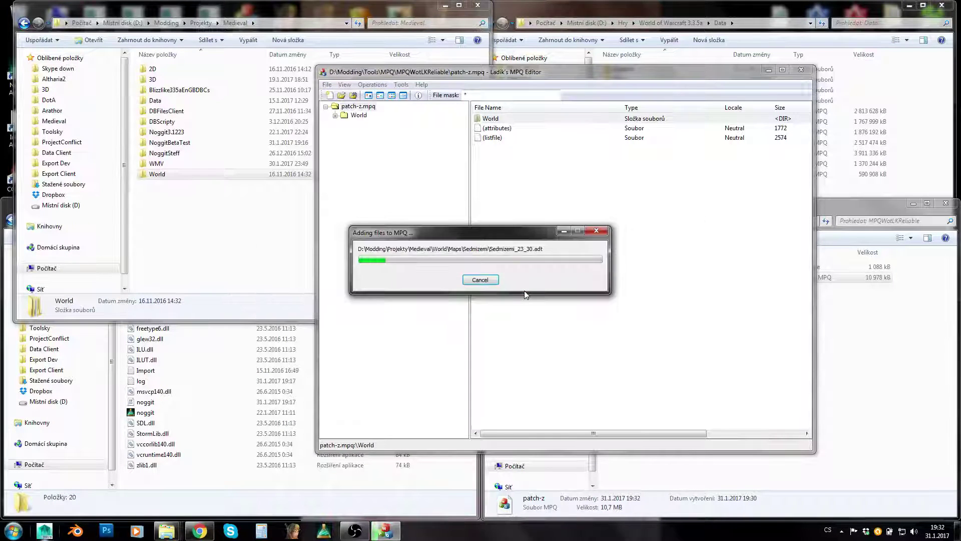
left_click(898, 359)
left_click(650, 279)
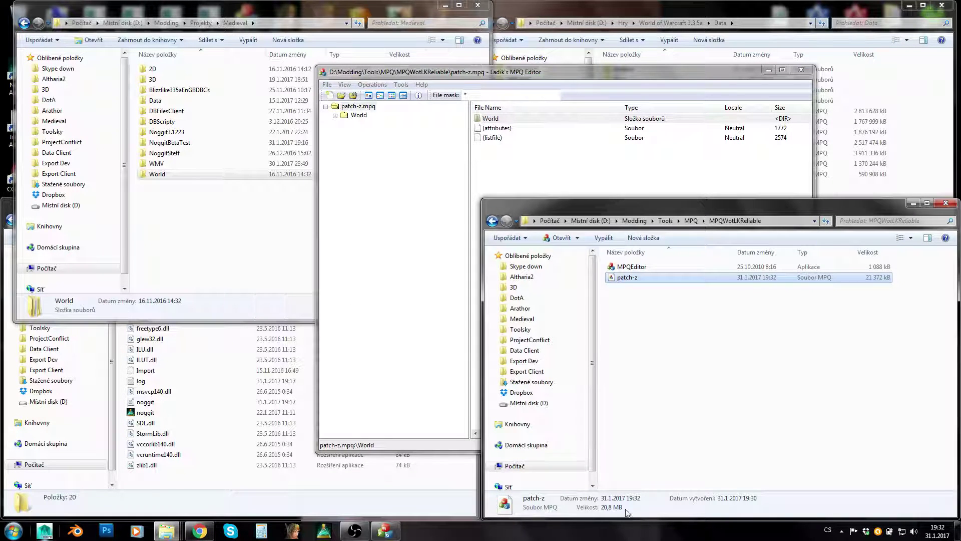
Step: Add the Medieval project's World folder to patch-z once more, replacing all existing files, and check the archive's file size
left_click(390, 350)
left_click(151, 175)
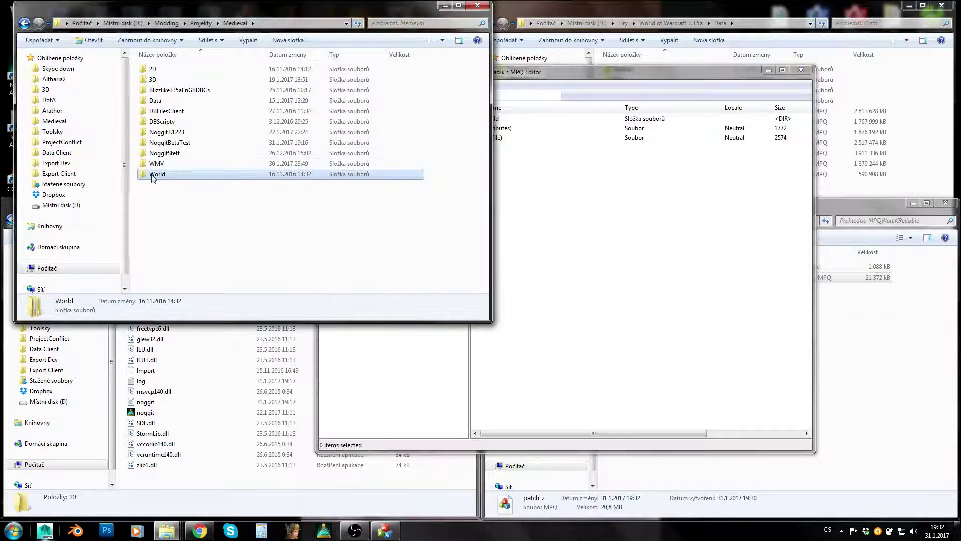
left_click_drag(153, 179, 623, 183)
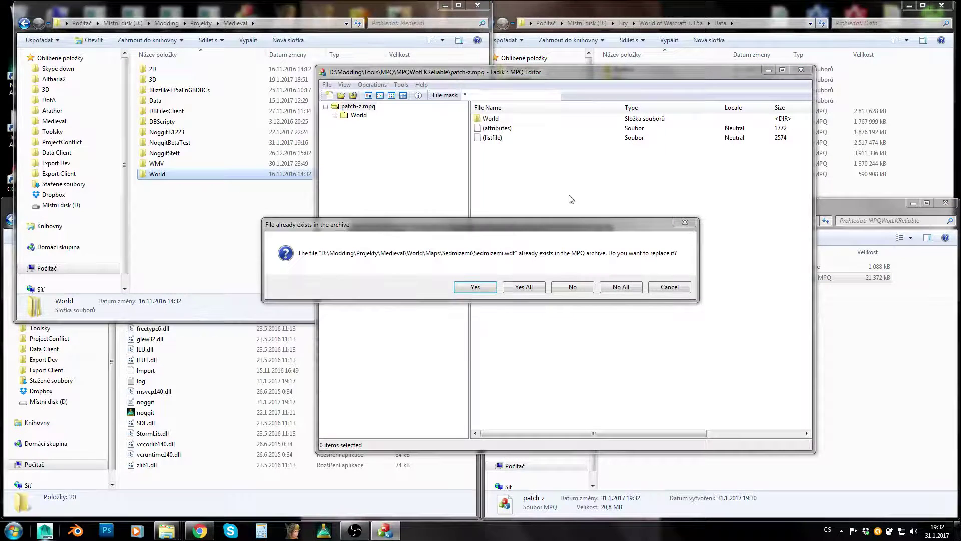
left_click(529, 285)
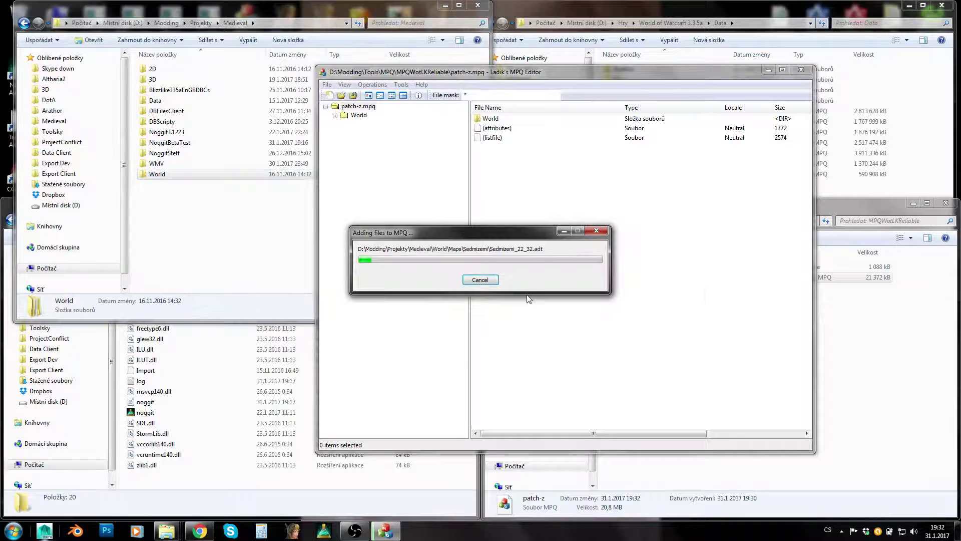
left_click(849, 208)
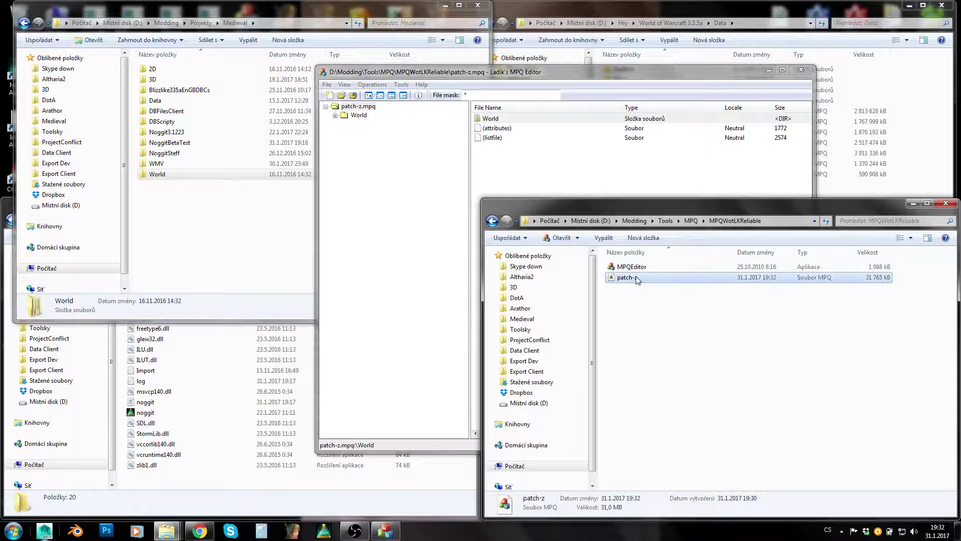
left_click(537, 162)
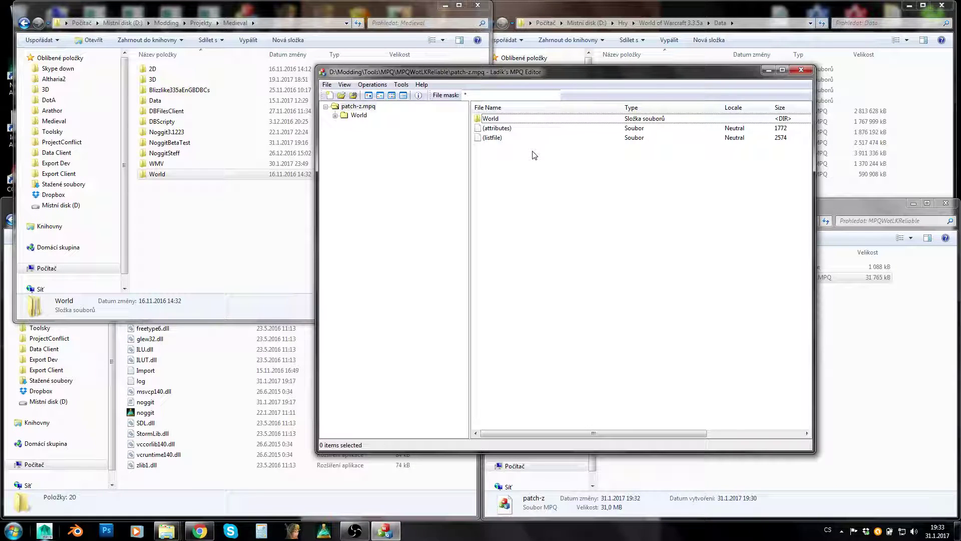
left_click(839, 328)
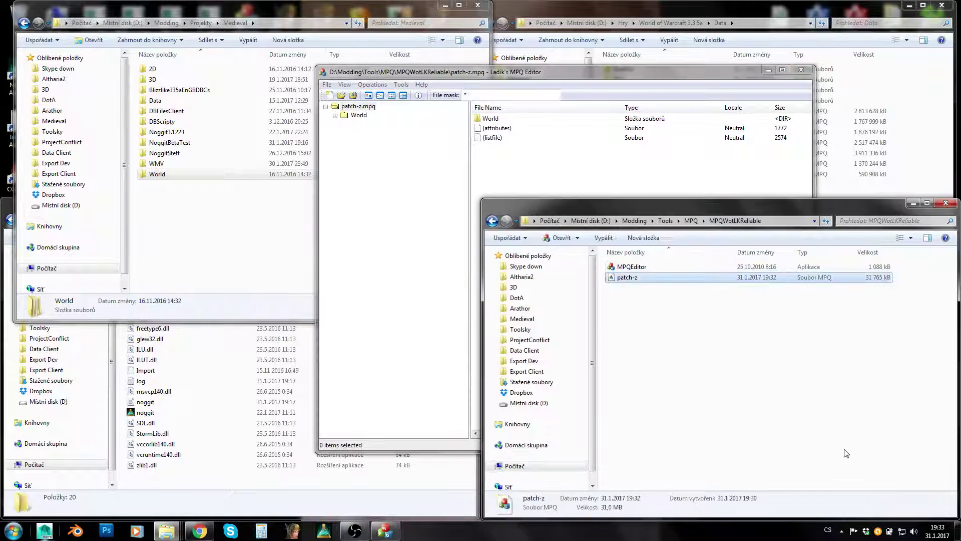
left_click(642, 165)
left_click(496, 119)
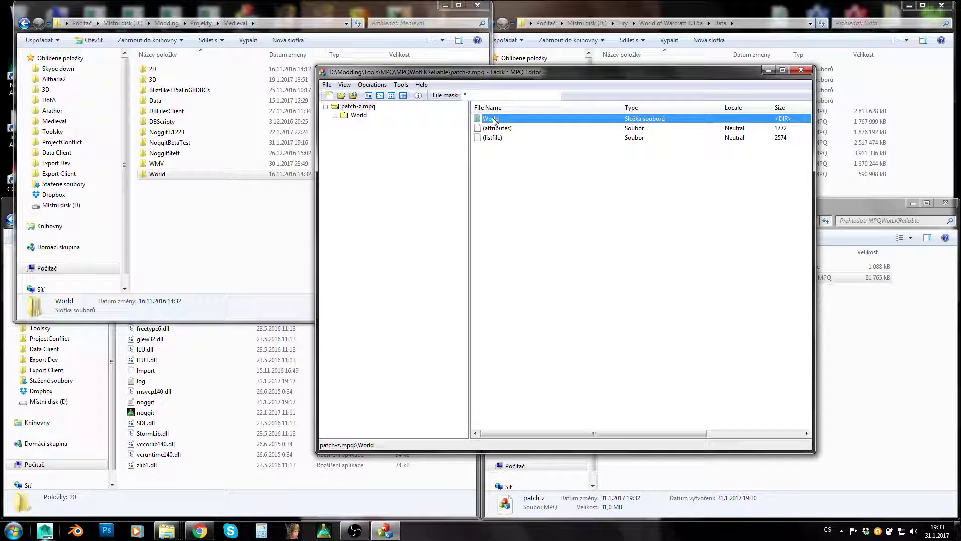
left_click(372, 85)
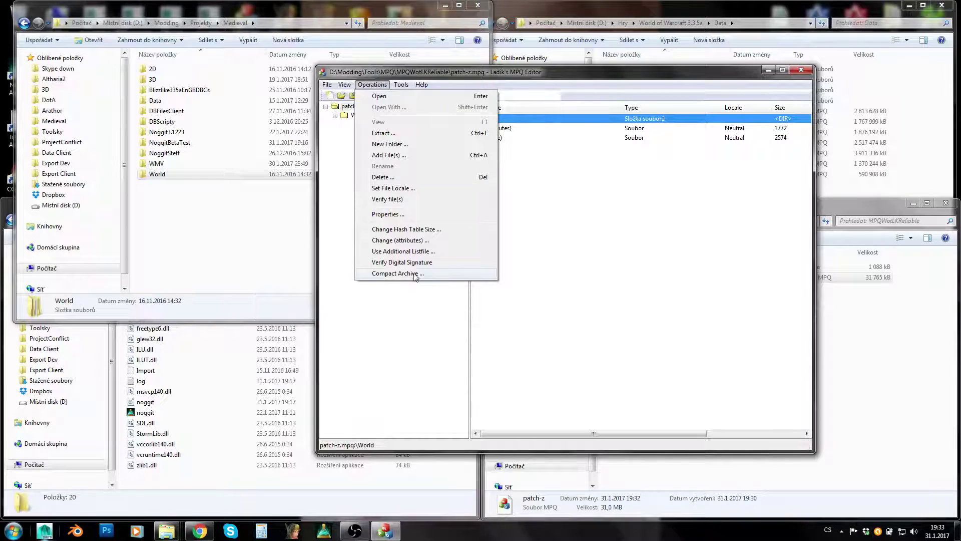
left_click(386, 274)
Step: Make a copy of the patch-z archive file in the MPQWotLKReliable folder
left_click(657, 279)
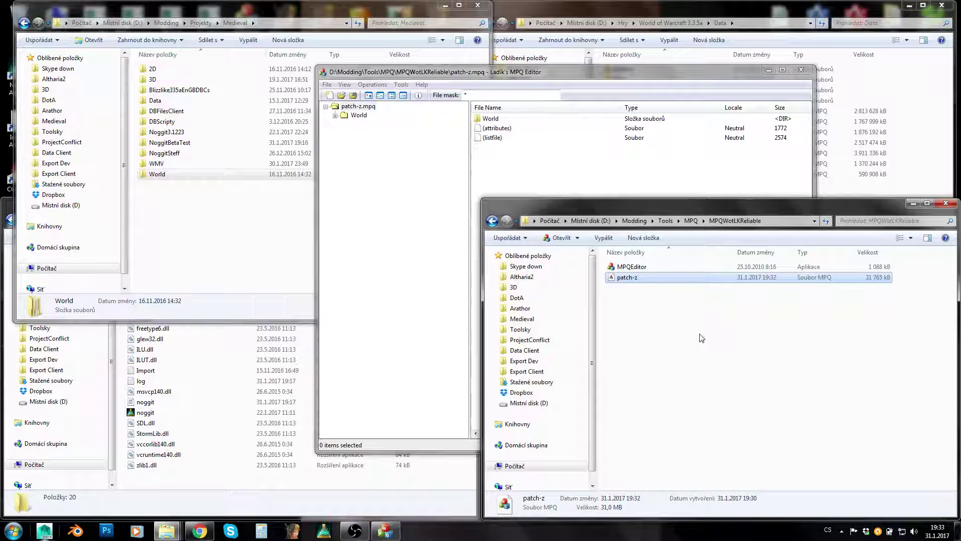
left_click(633, 314)
left_click(627, 279)
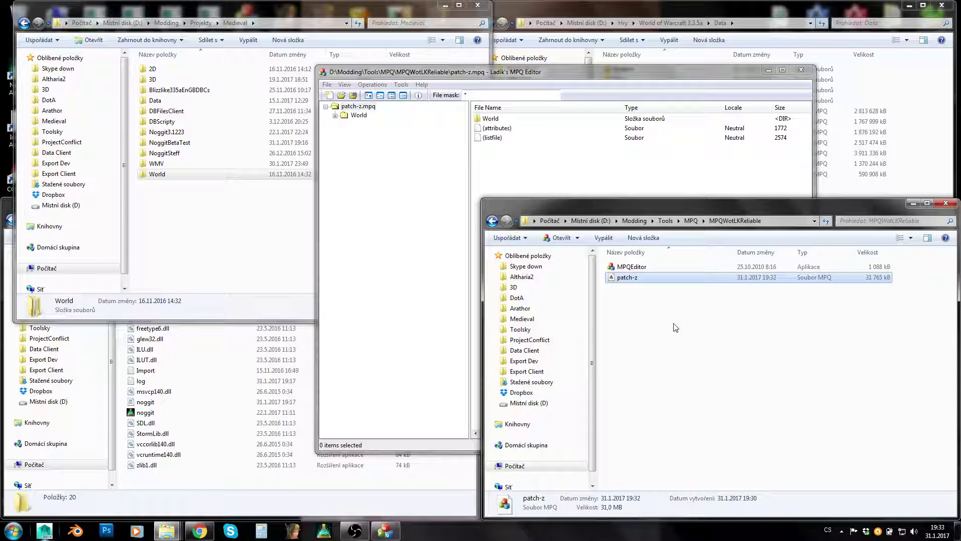
key("ctrl+v")
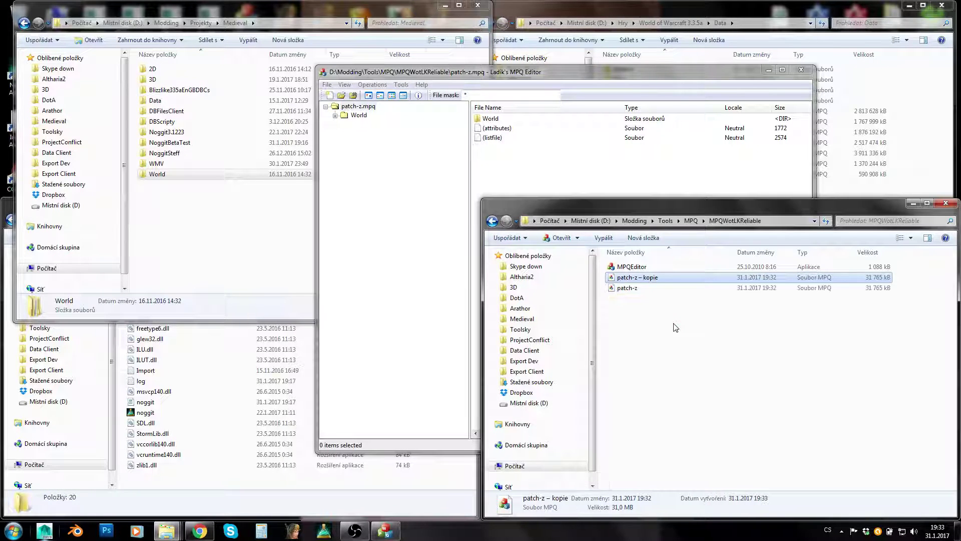
Step: Compact the original patch-z archive and check its file size in the MPQWotLKReliable folder
left_click(498, 81)
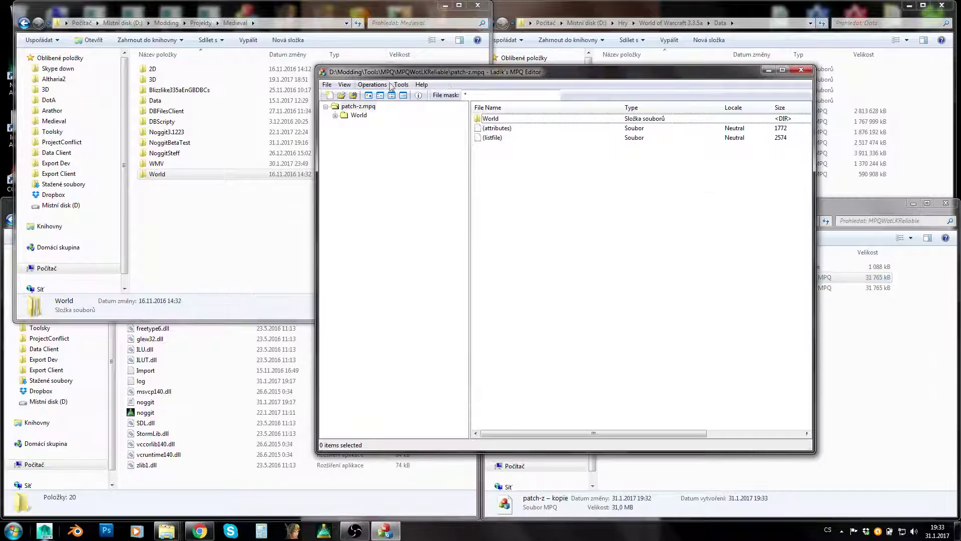
left_click(373, 85)
left_click(394, 273)
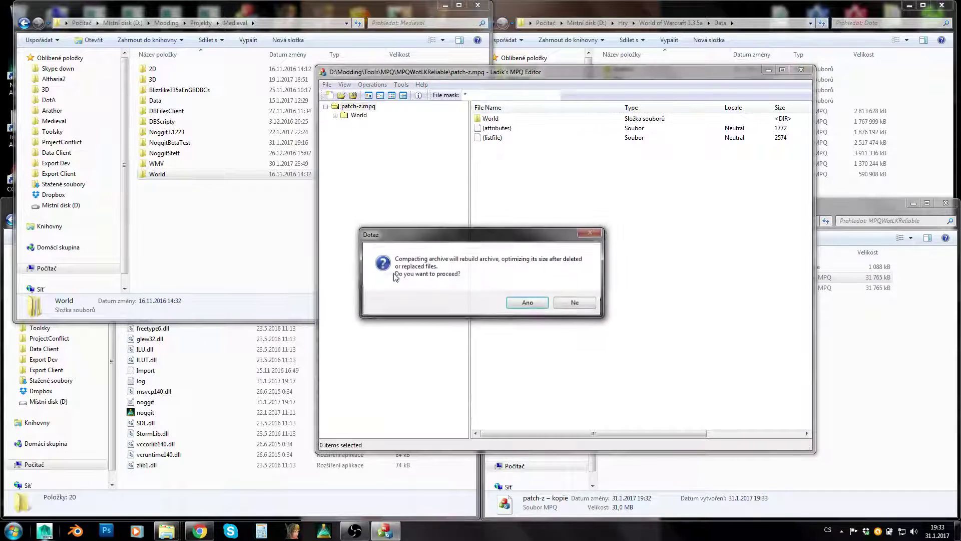
left_click(523, 300)
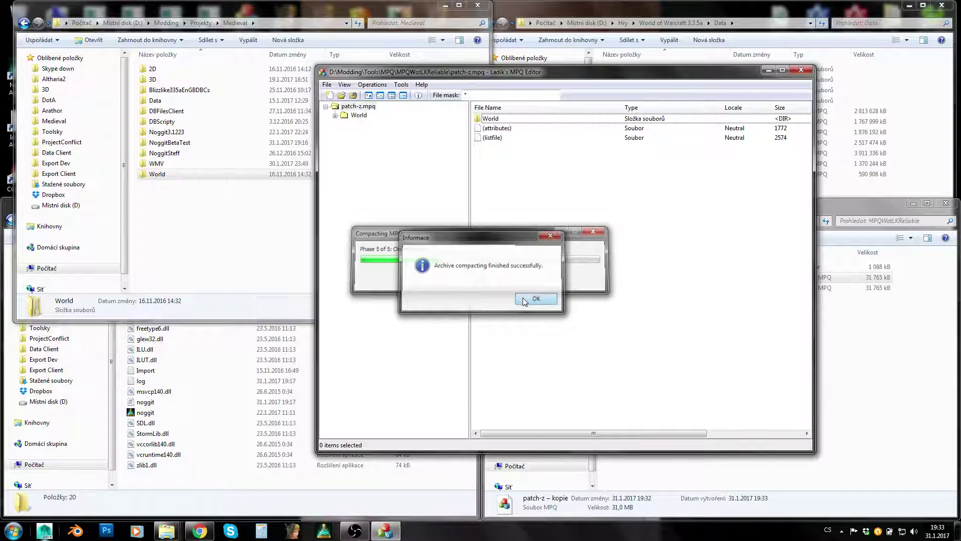
left_click(524, 299)
left_click(881, 288)
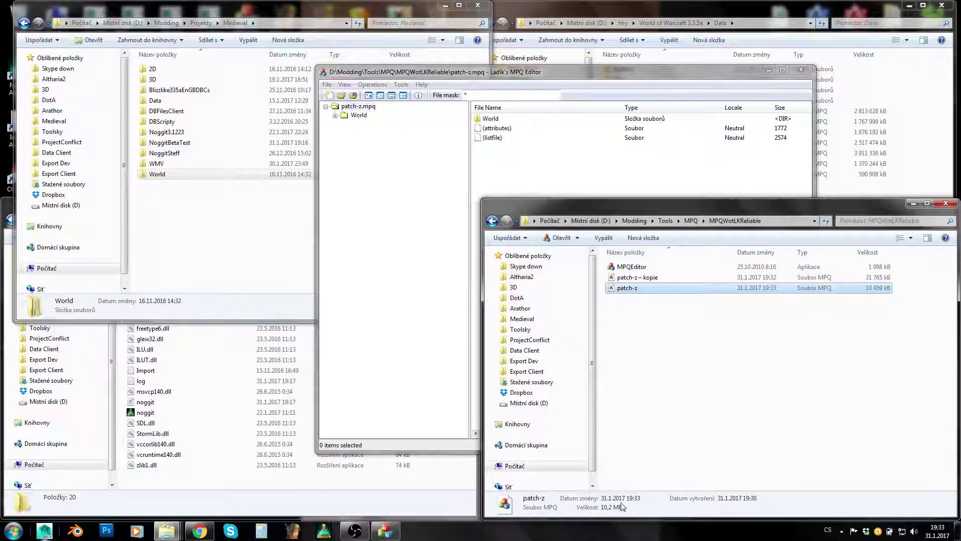
Step: Delete the World folder from the patch-z archive, close it, and reopen it briefly to check its contents
left_click(524, 163)
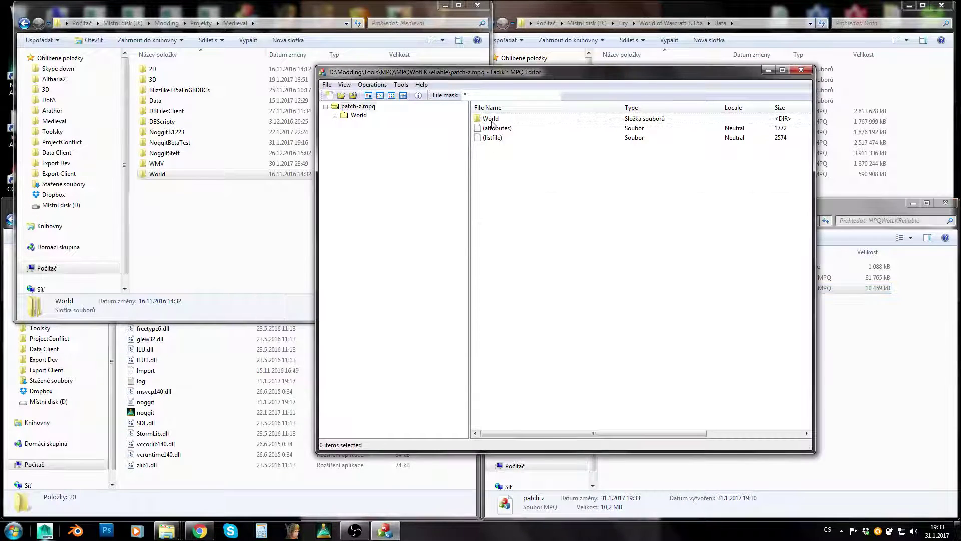
left_click(493, 122)
key("Delete")
key("Return")
left_click(801, 70)
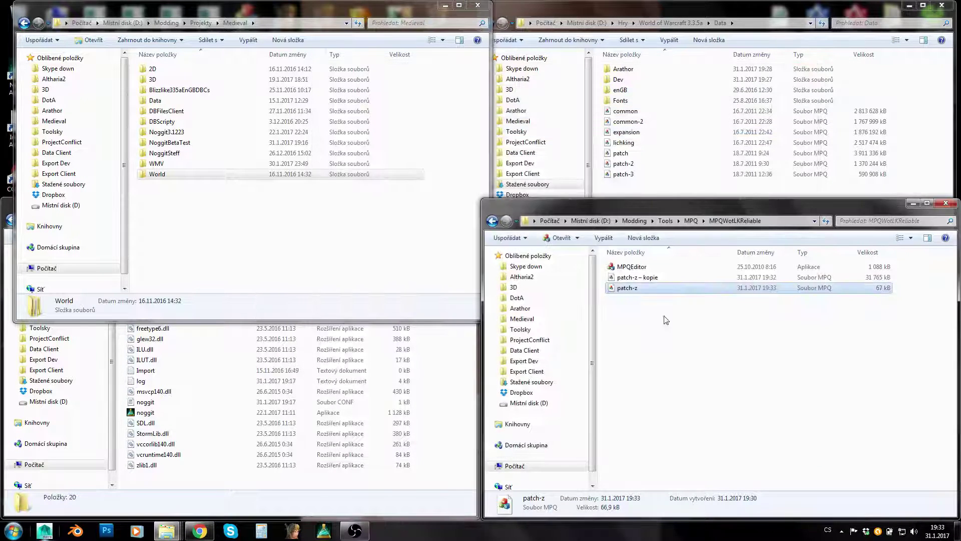
double_click(630, 288)
left_click(582, 201)
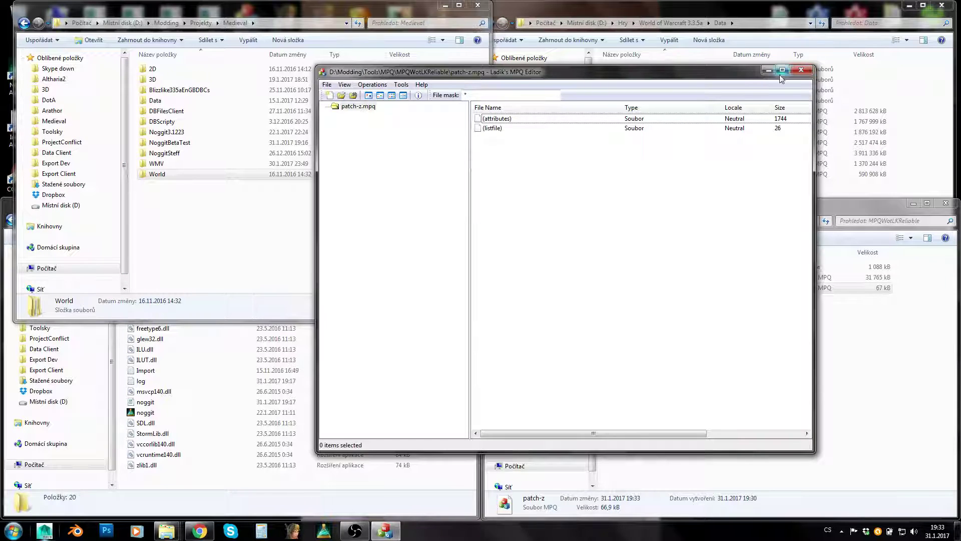
left_click(801, 70)
Step: Permanently delete the original patch-z file from the MPQWotLKReliable folder, keeping the copy
left_click(636, 277)
left_click(632, 288)
key("shift+Delete")
key("Return")
Step: Open the patch-z – kopie archive and review the operations available for its (attributes) file
double_click(661, 278)
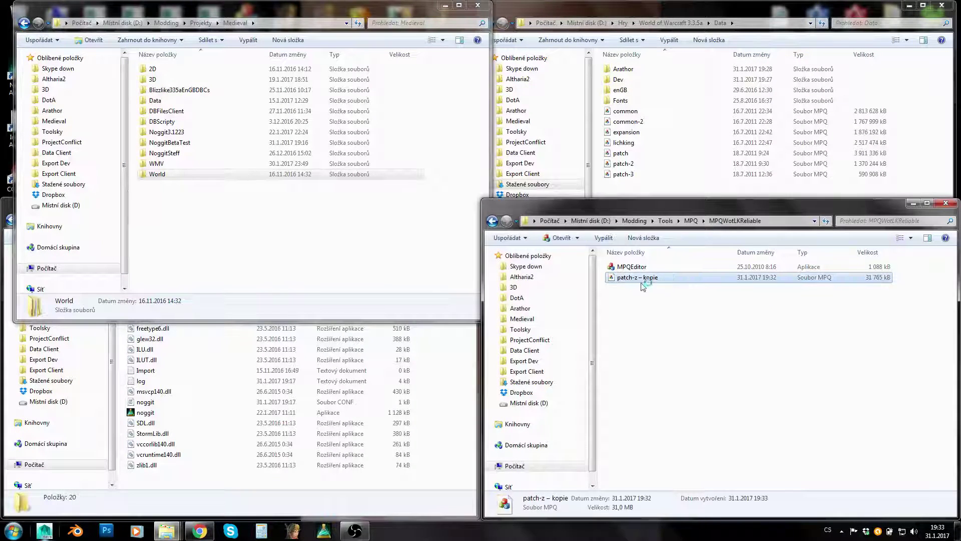
left_click(495, 129)
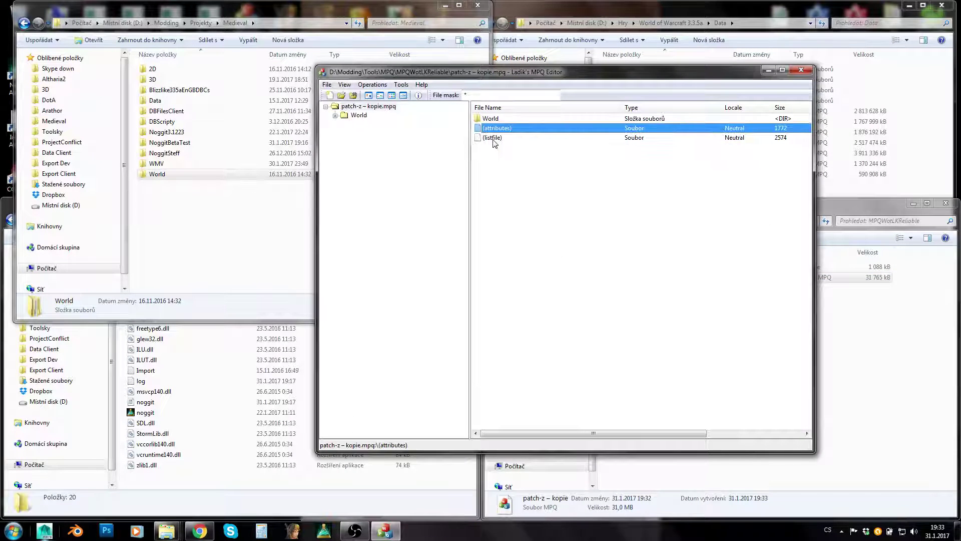
left_click(373, 84)
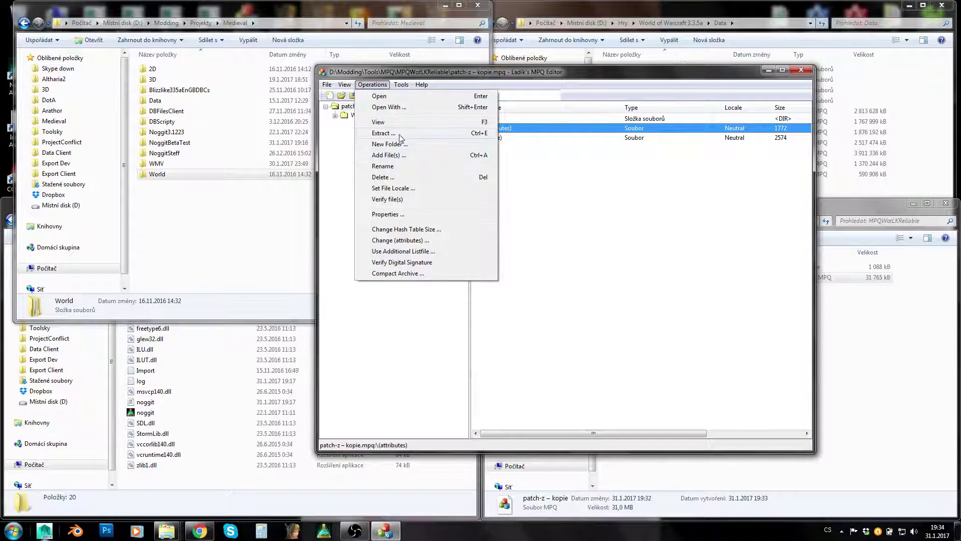
left_click(368, 84)
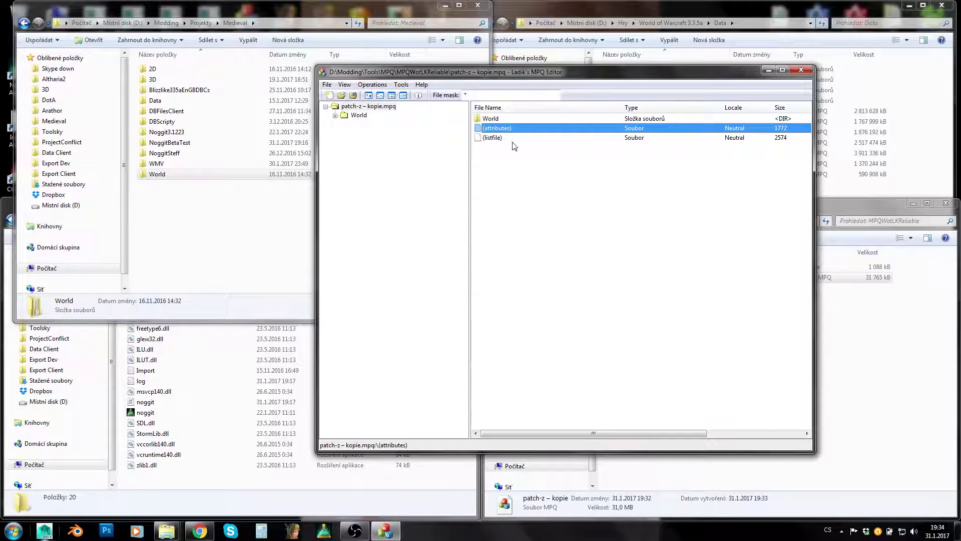
right_click(487, 130)
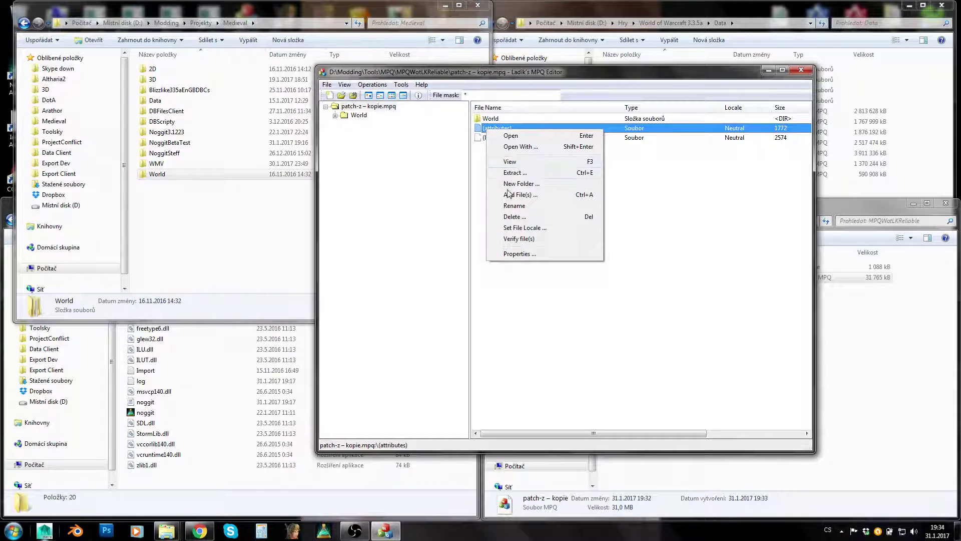
left_click(499, 78)
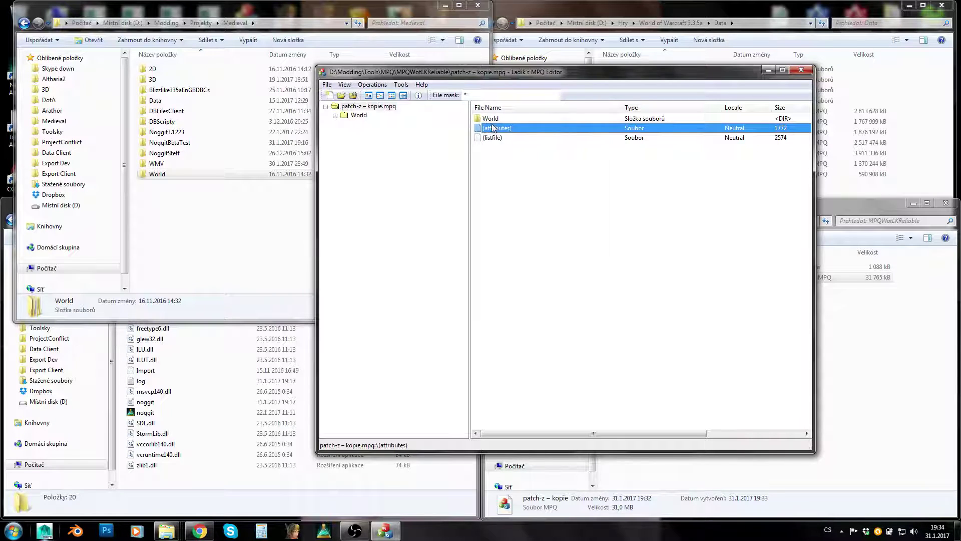
Step: Extract the World folder and (attributes) file to D:\Modding\Tools\MPQ\MPQWotLKReliable and check the extracted items there
left_click(495, 119)
left_click(495, 128)
left_click(495, 118)
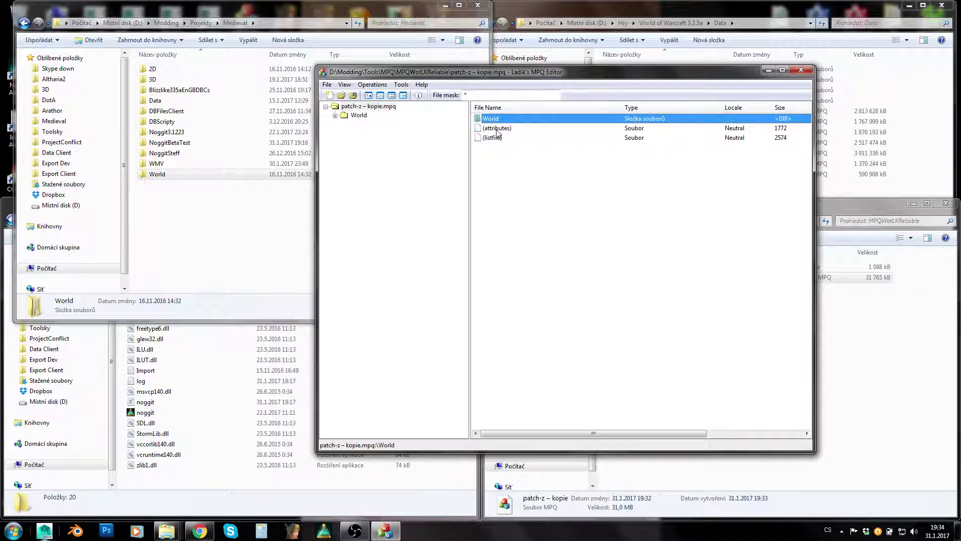
left_click(497, 129, "shift")
key("ctrl+e")
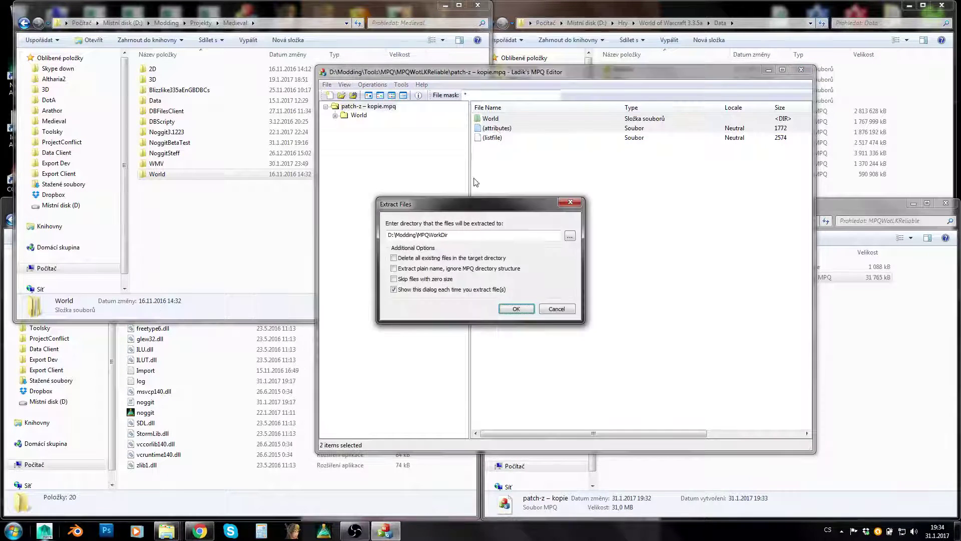
left_click(766, 220)
left_click(765, 220)
key("ctrl+c")
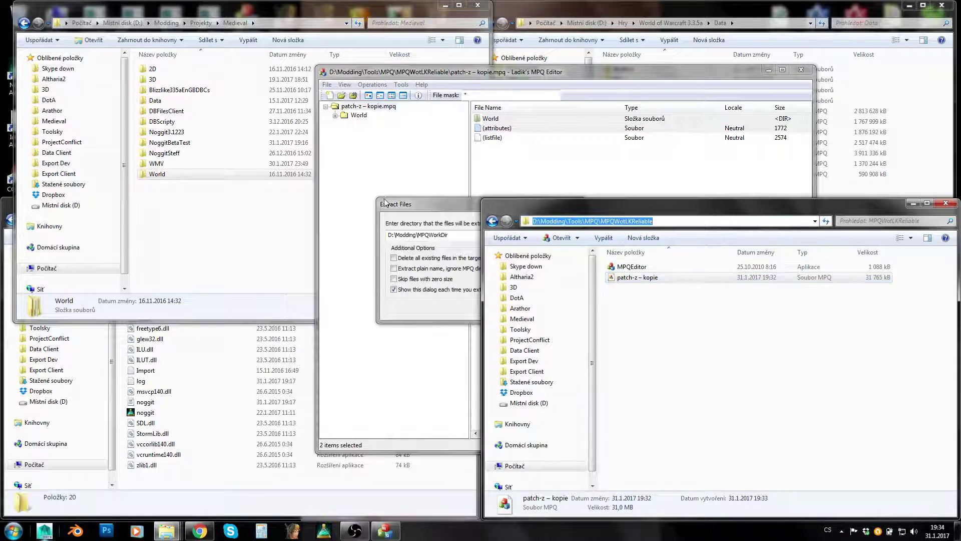
left_click(384, 202)
key("ctrl+v")
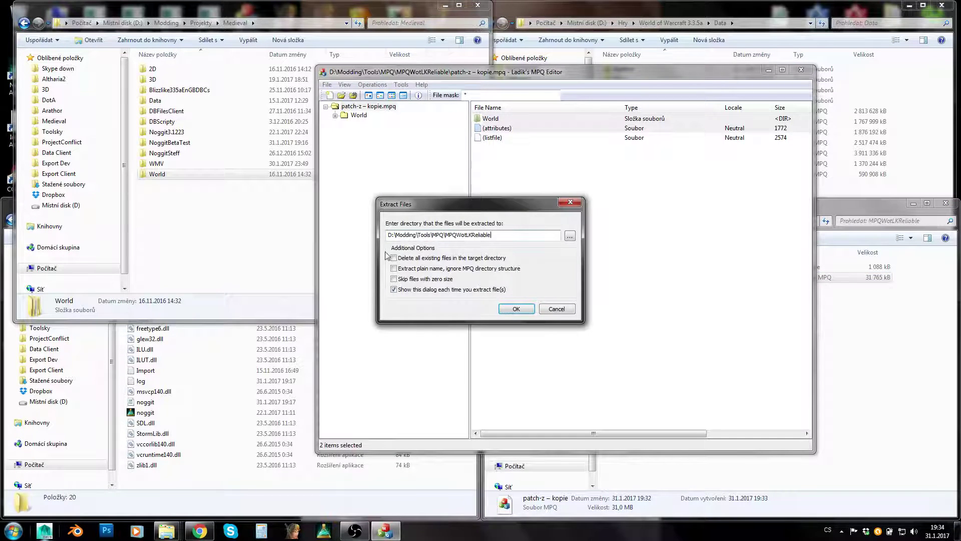
left_click(516, 309)
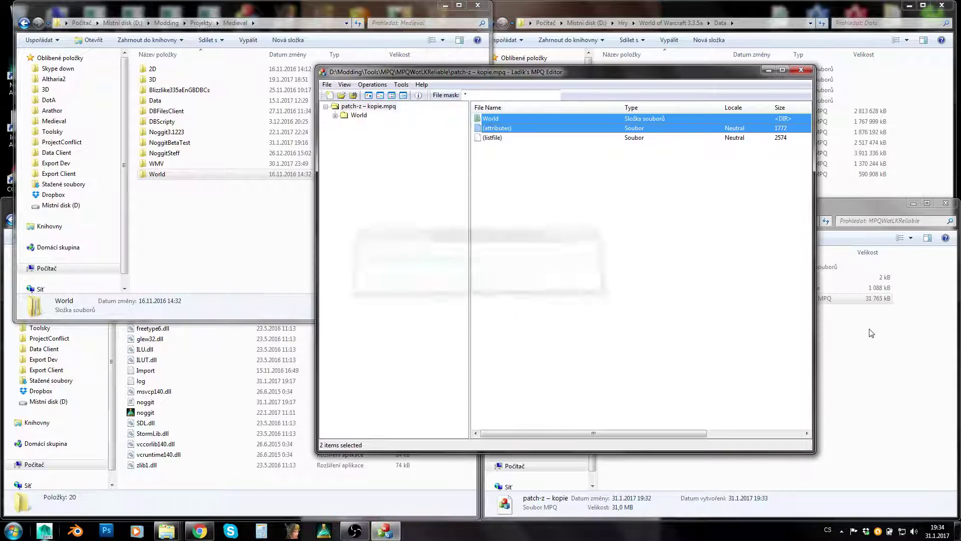
left_click(871, 333)
left_click(625, 267)
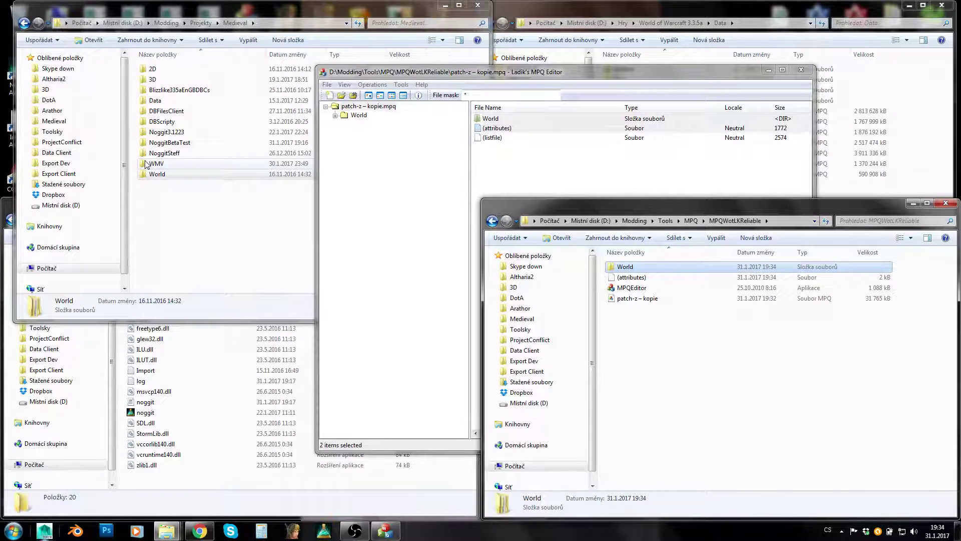
Step: Close the archive and delete the extracted World folder and (attributes) file from the MPQWotLKReliable folder
left_click(801, 70)
left_click(723, 350)
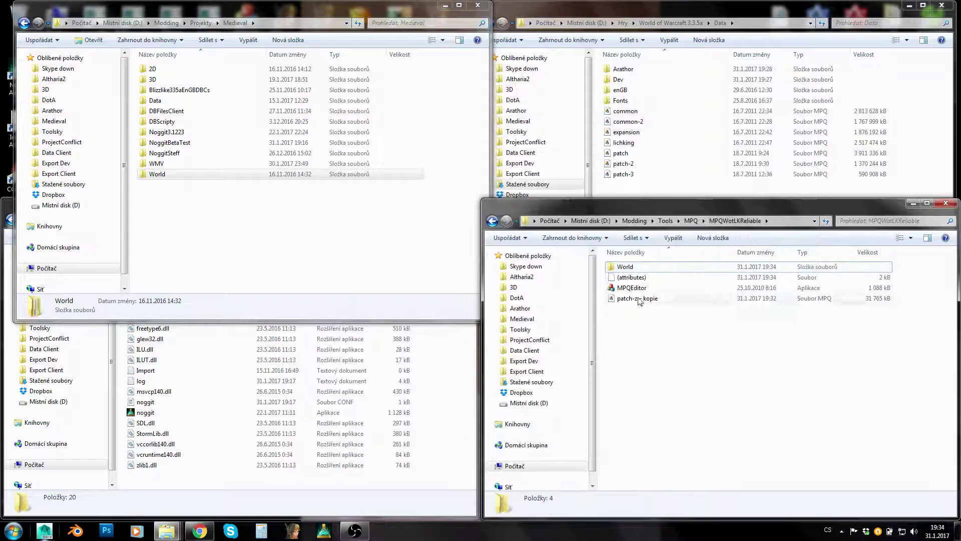
left_click(625, 267)
left_click(633, 277, "shift")
key("Delete")
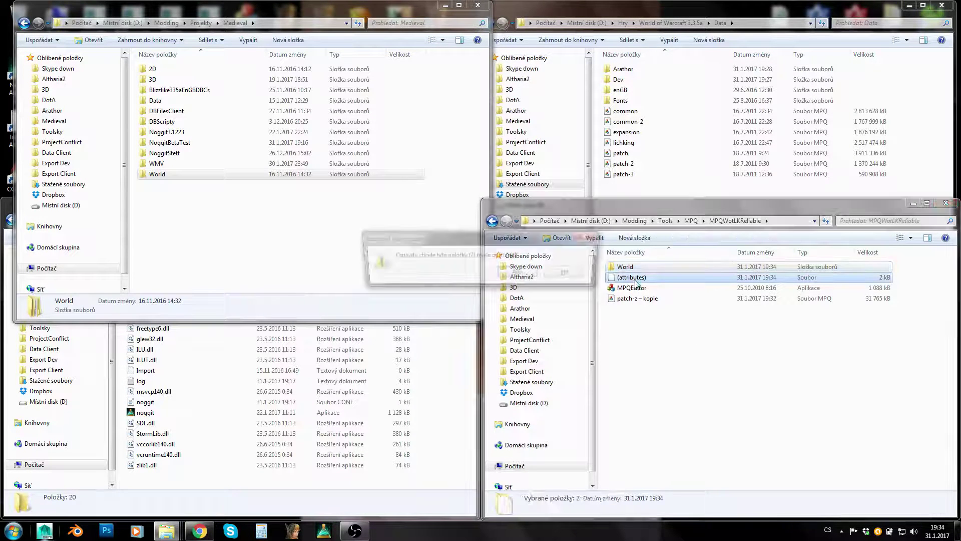
key("Return")
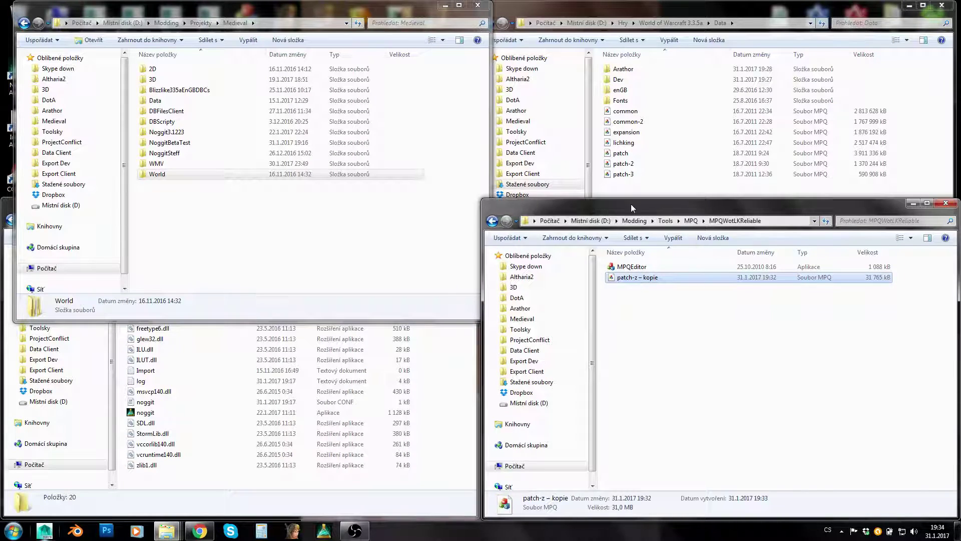
Step: Rename the patch-z – kopie archive file as patch-z and select it
left_click(646, 277)
left_click_drag(643, 278, 714, 287)
key("BackSpace")
key("BackSpace")
key("BackSpace")
key("BackSpace")
left_click(674, 322)
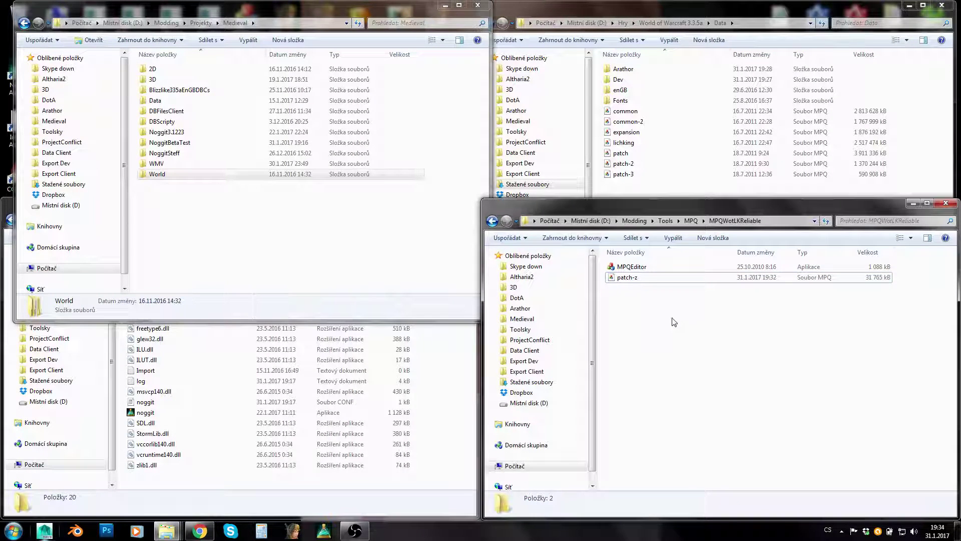
left_click(624, 280)
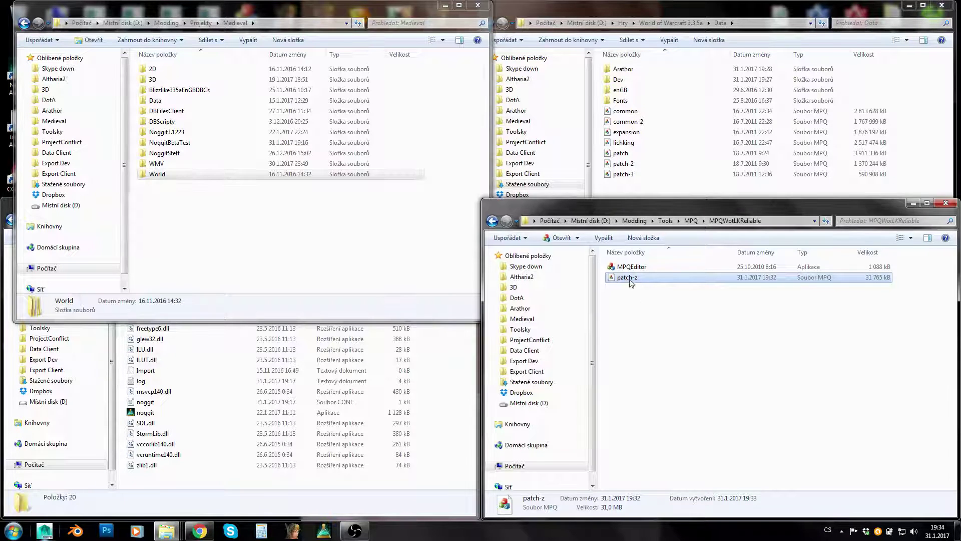
Step: Move the patch-z archive from MPQWotLKReliable into the World of Warcraft 3.3.5a Data folder and select it there
left_click_drag(630, 283, 635, 192)
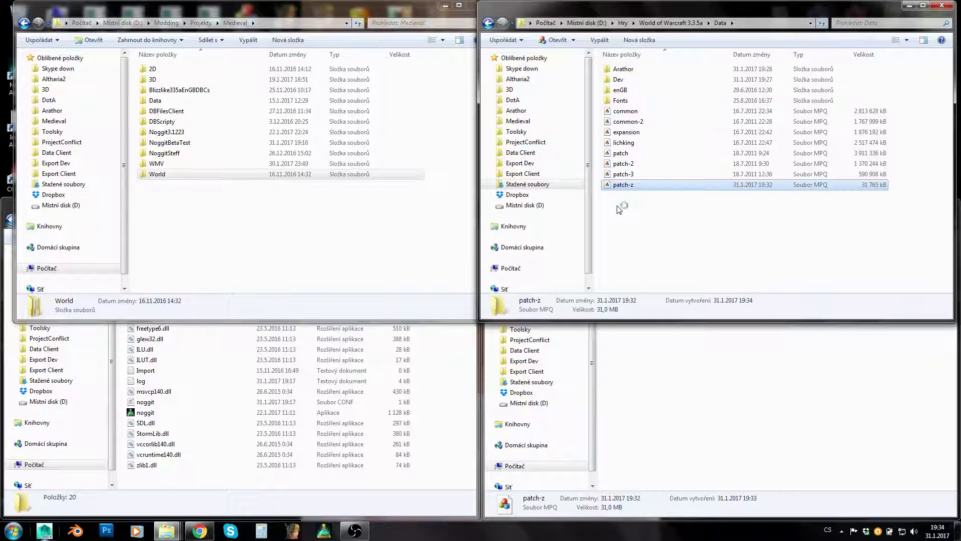
left_click(666, 23)
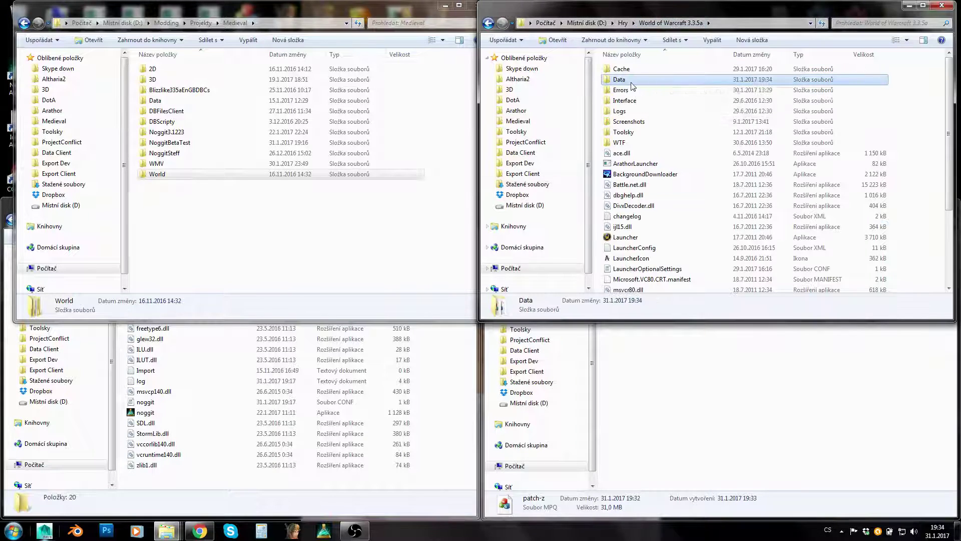
double_click(631, 82)
left_click(623, 185)
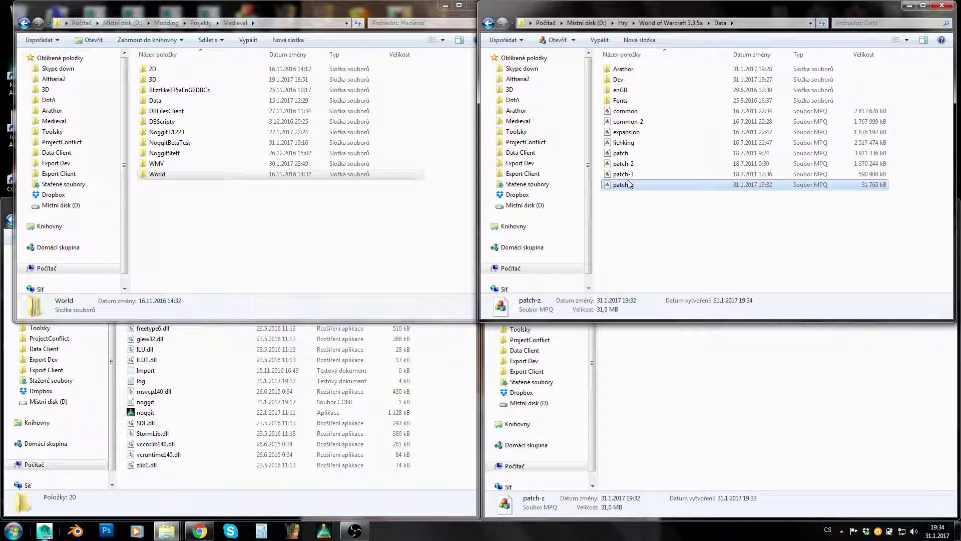
Step: Go through the game's original archives in the Data folder from common to patch-3, and select patch-z
left_click(631, 113)
left_click(632, 123)
left_click(631, 134)
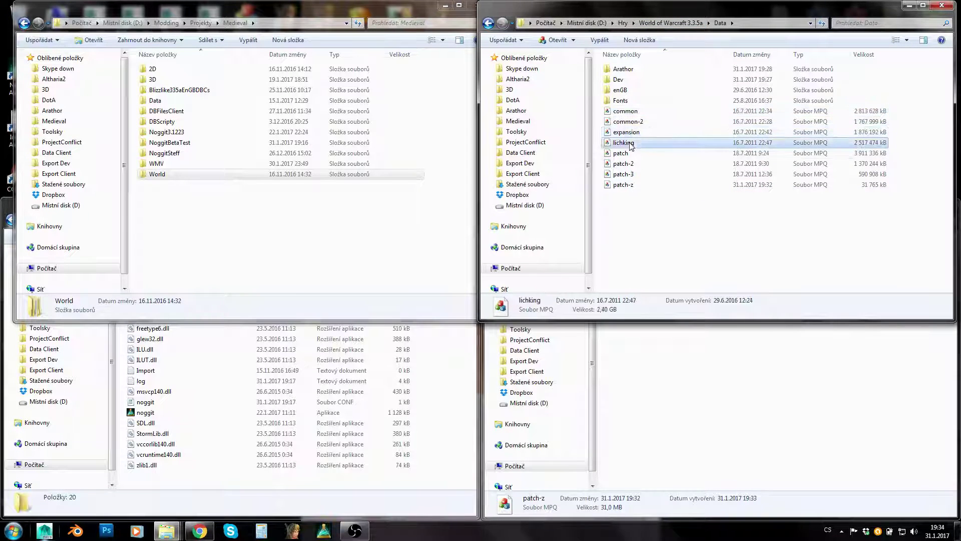
left_click(623, 153)
left_click(624, 163)
left_click(624, 174)
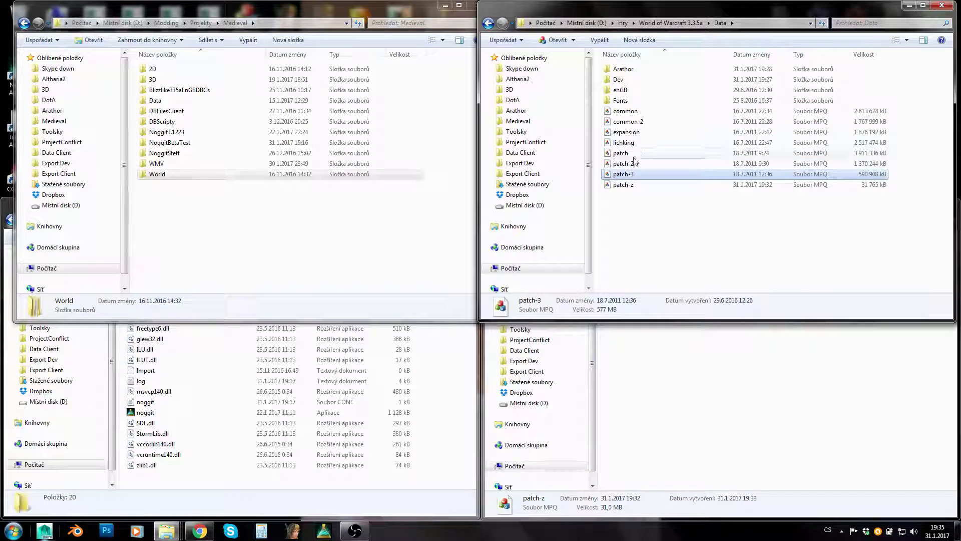
left_click(628, 113, "shift")
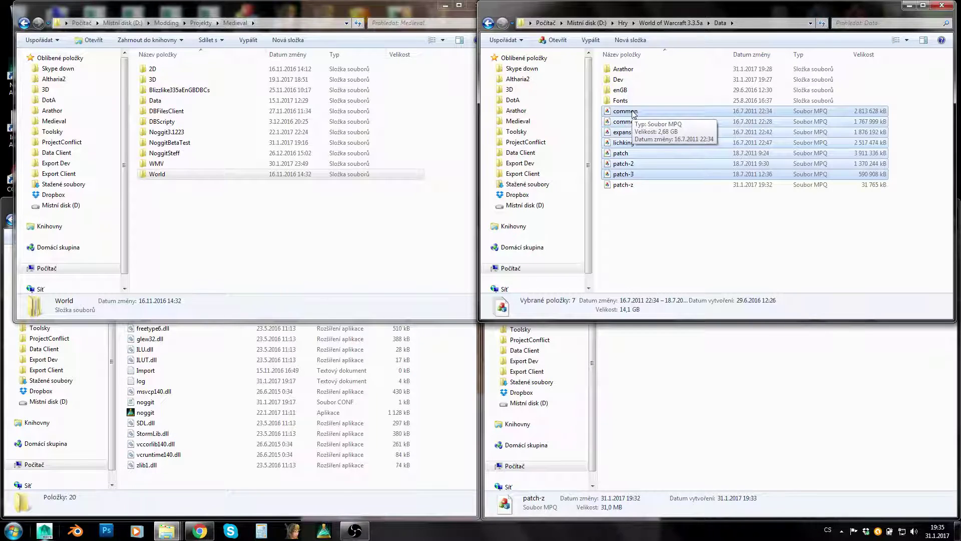
left_click(620, 185)
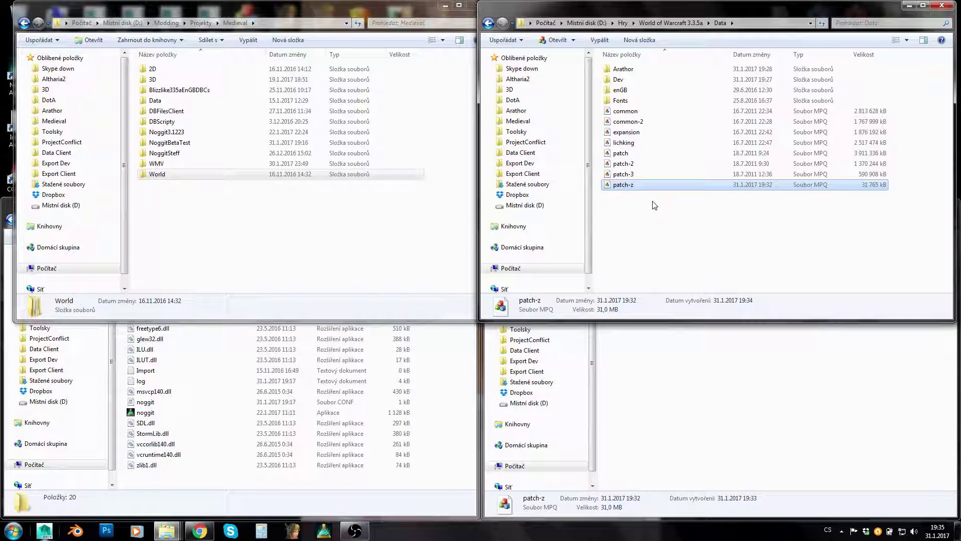
Step: Open patch-z from the Data folder in the MPQ editor, compare it with the original archives, and close it
left_click(632, 163)
left_click(633, 124)
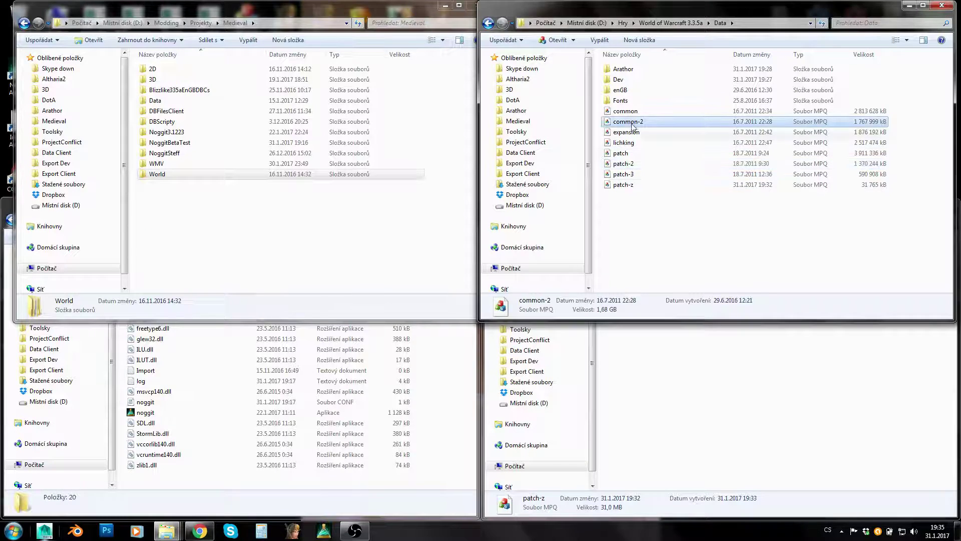
left_click(639, 184)
left_click(657, 226)
left_click(627, 188)
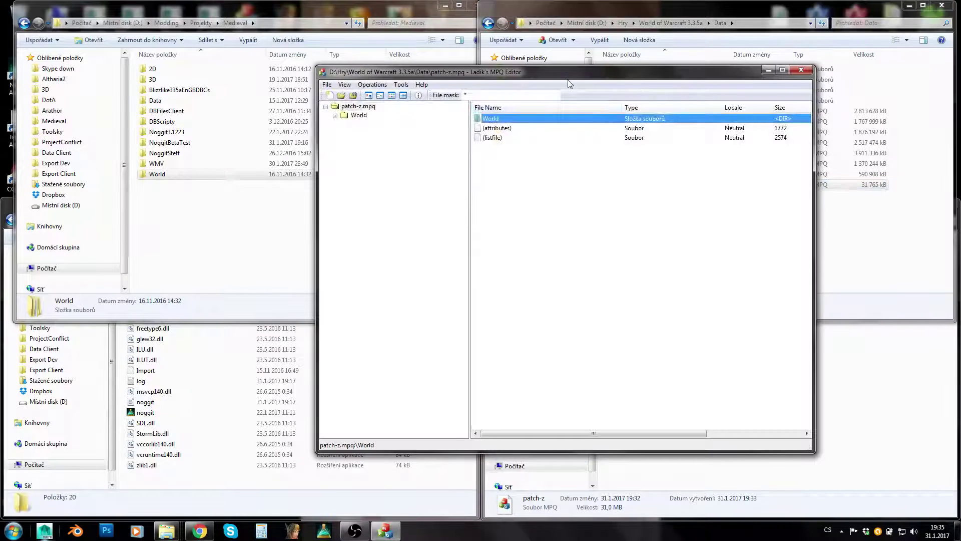
left_click(658, 222)
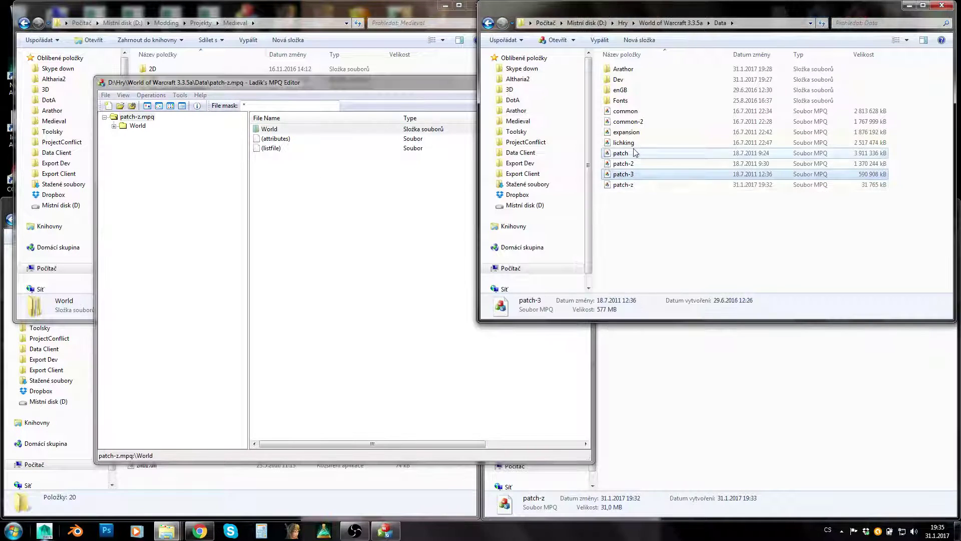
left_click(634, 174)
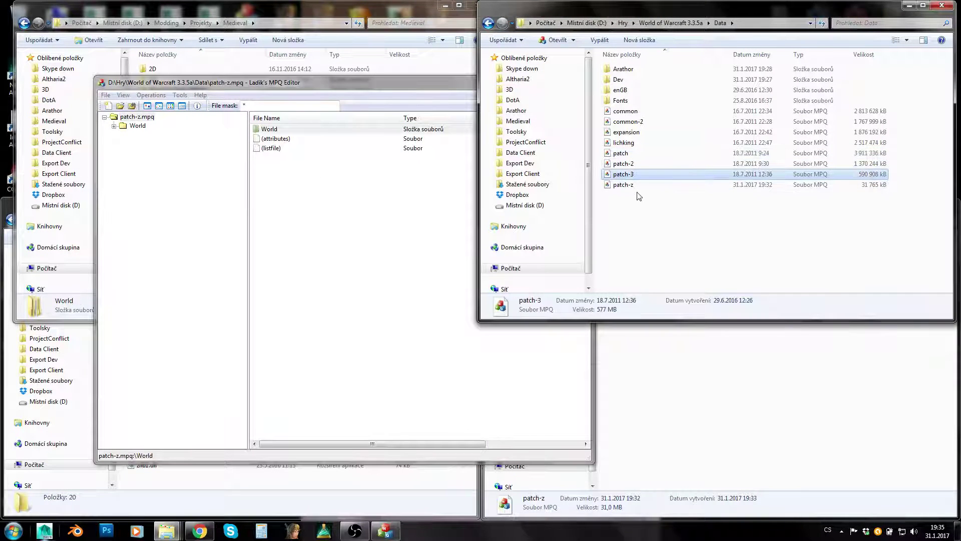
left_click(397, 227)
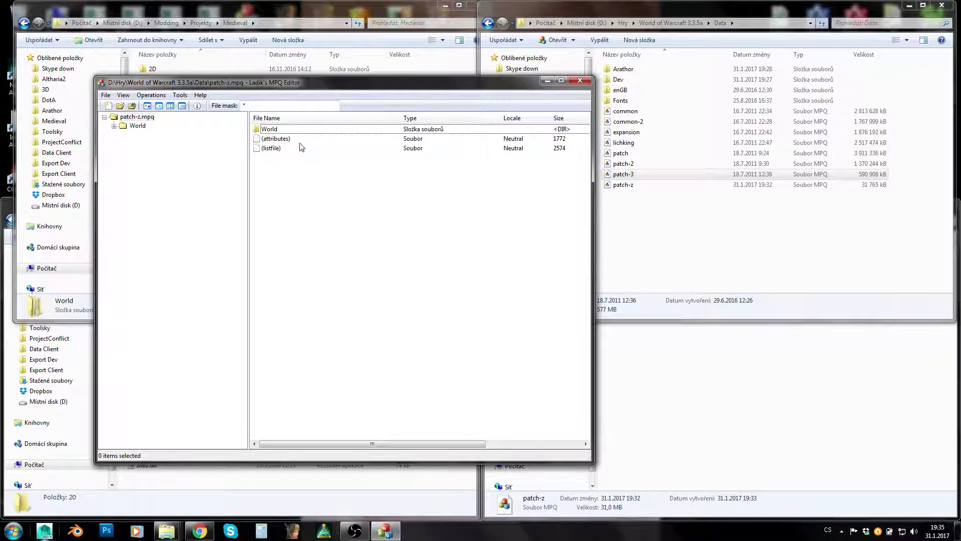
left_click(580, 80)
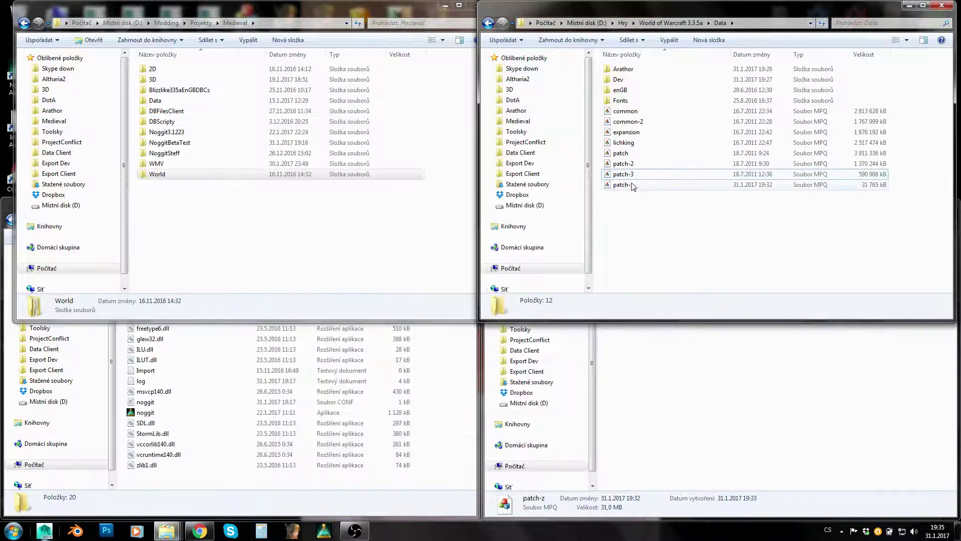
Step: Open the lichking archive, browse its Interiors\buildings\ND_Forsaken and Sound folders, and close it
left_click(648, 144)
double_click(631, 145)
double_click(282, 172)
double_click(283, 129)
double_click(284, 129)
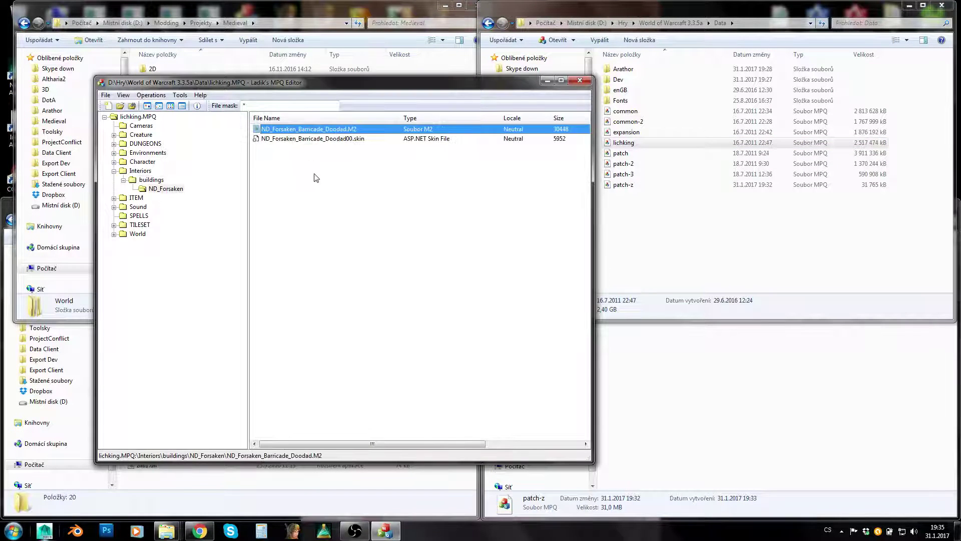
left_click(137, 207)
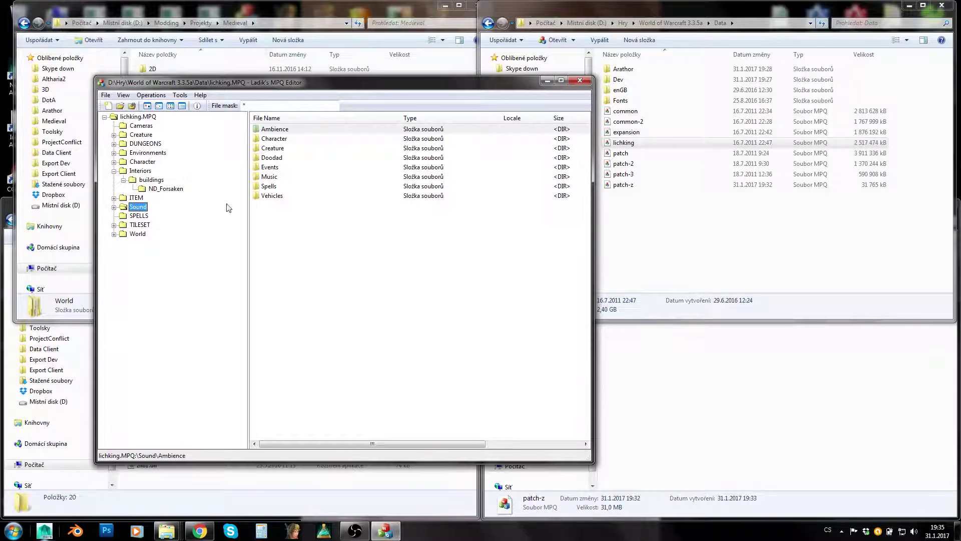
left_click(579, 80)
Step: Highlight the archives from common through patch-3 as a group and compare patch-z with patch-3 in the list
left_click(625, 111)
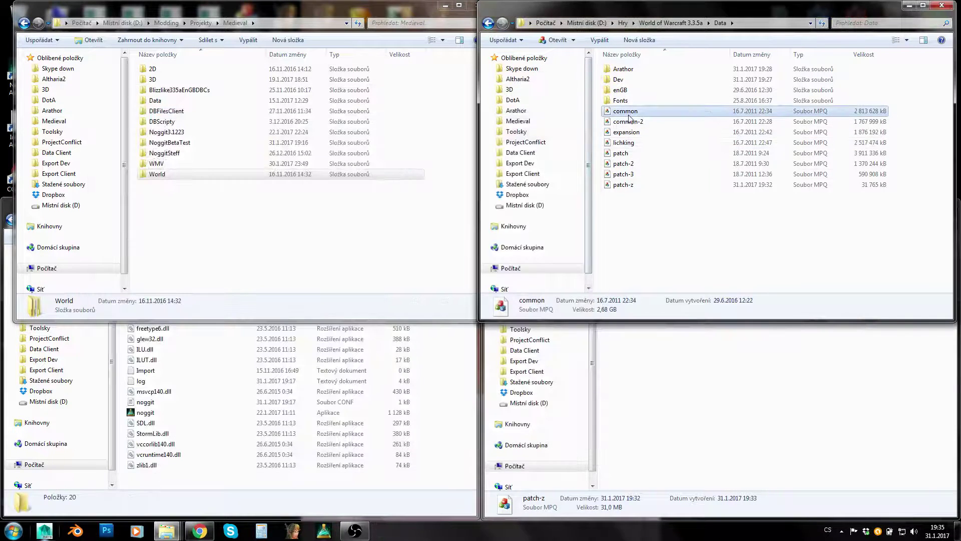
left_click(629, 175, "shift")
left_click(645, 219)
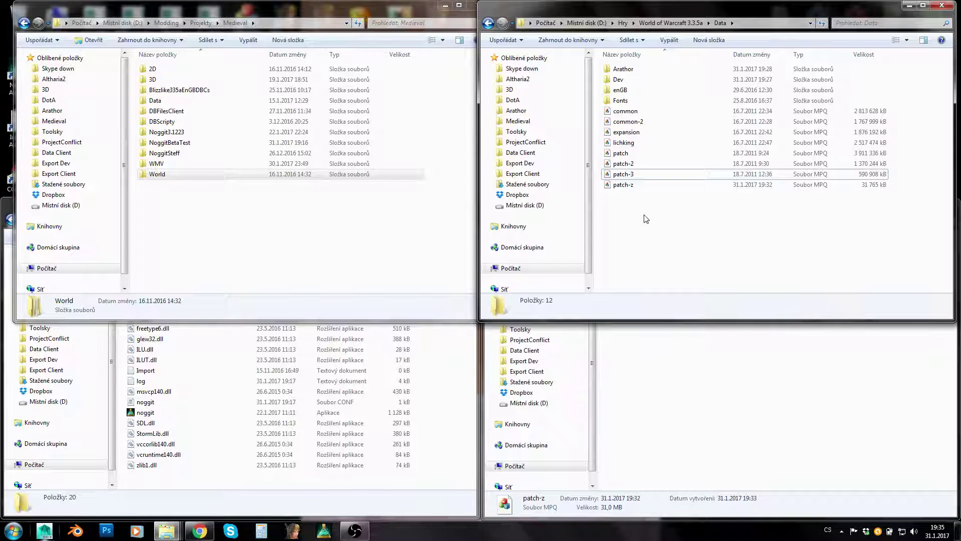
left_click(636, 187)
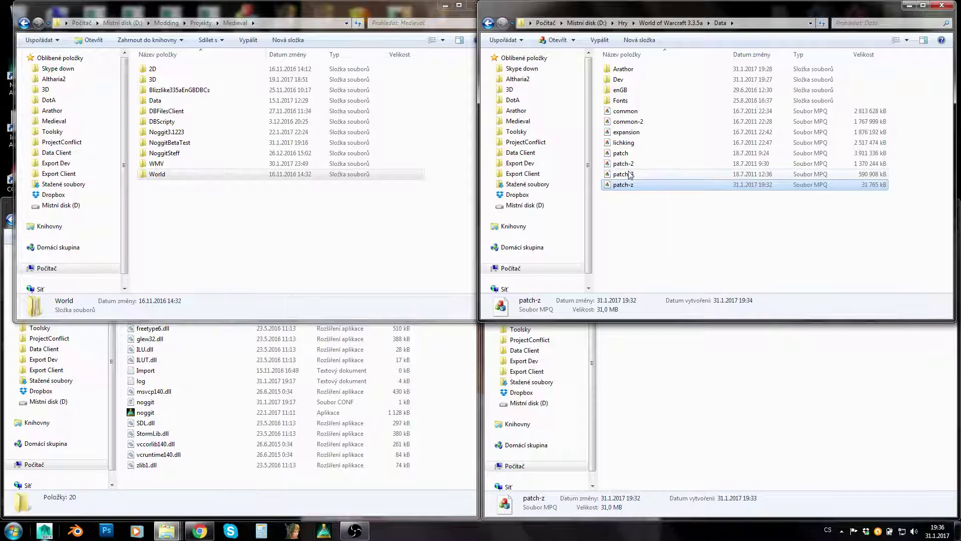
key("Up")
left_click(644, 200)
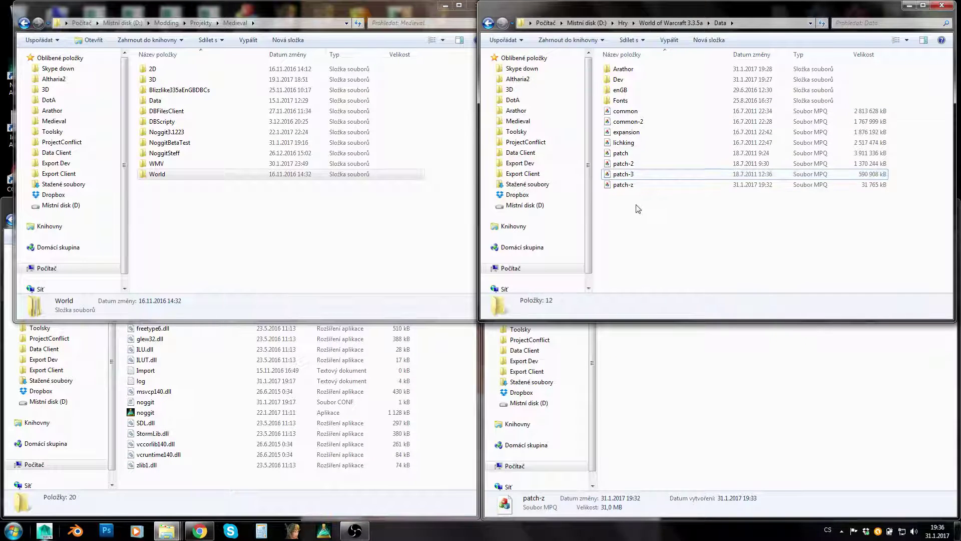
Step: Rename the patch-z archive in the Data folder as patch-a
left_click(624, 191)
left_click(628, 185)
left_click(644, 185)
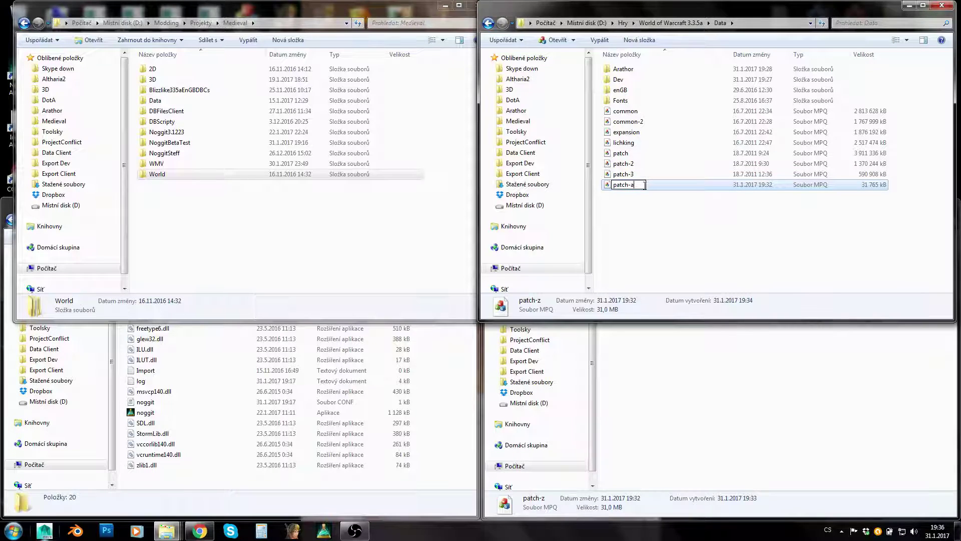
key("Return")
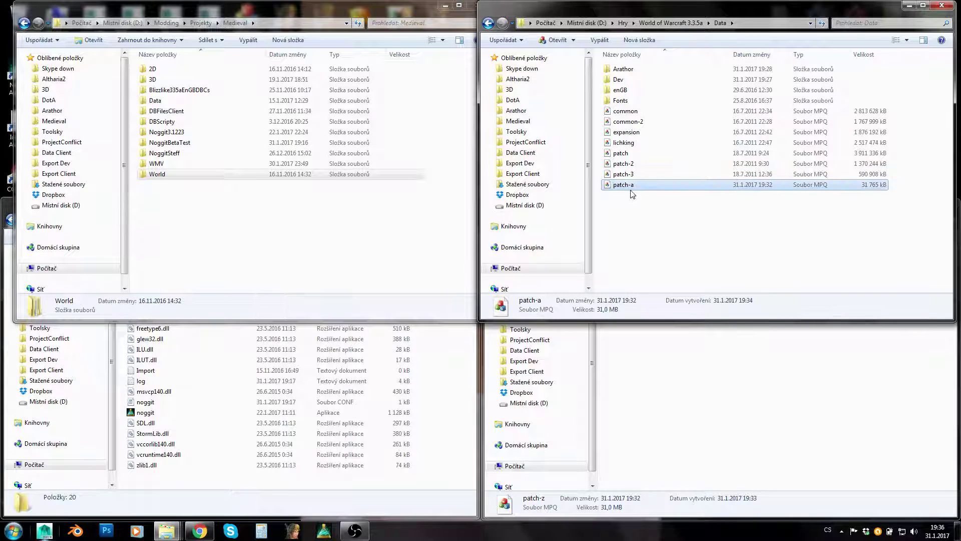
Step: Move the custom patch archives, patch-a through patch-y, from the Arathor folder into Data, replacing the existing patch-a
left_click(632, 195)
double_click(623, 69)
left_click_drag(640, 174, 627, 71)
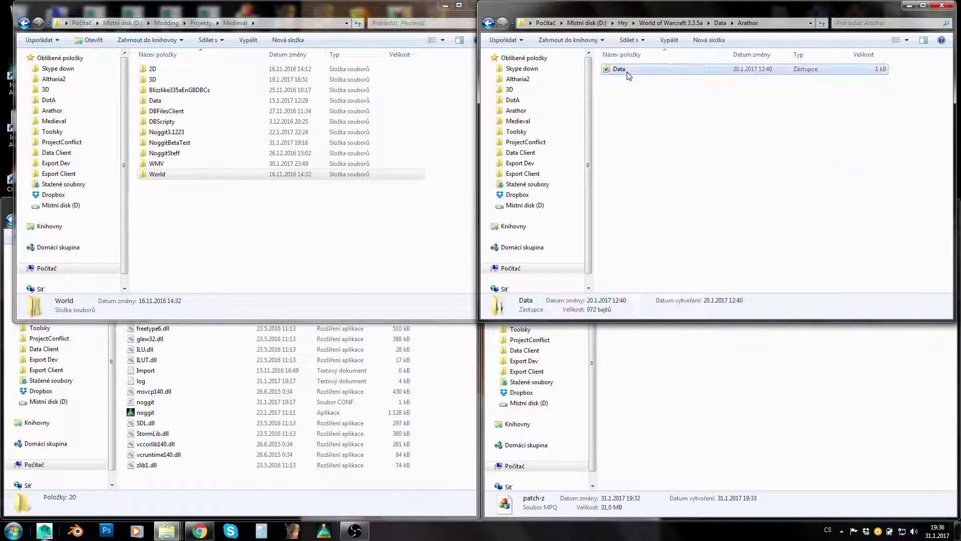
key("BackSpace")
Step: Go through the custom archives patch-a, patch-b, patch-m, patch-n, patch-p, patch-t, patch-x and patch-y in order
left_click(660, 185)
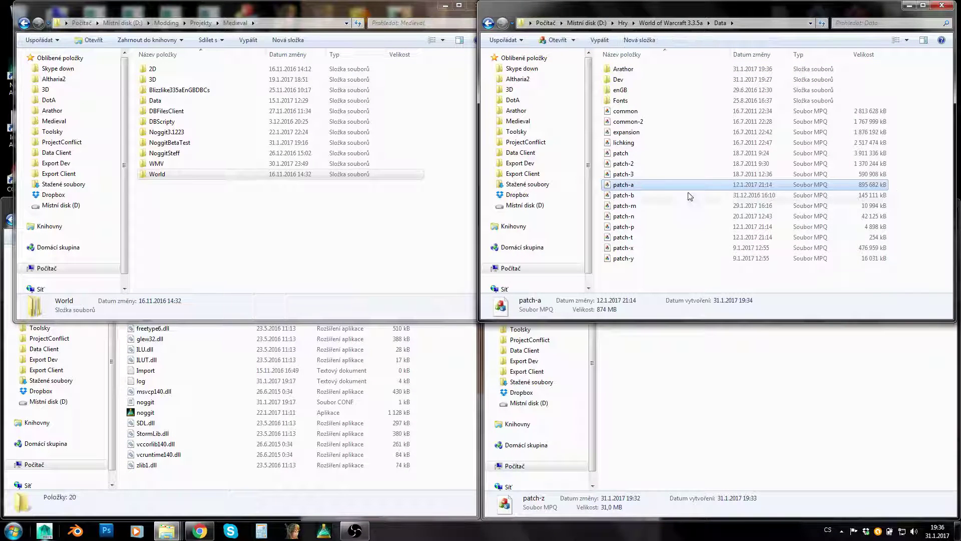
left_click(651, 195)
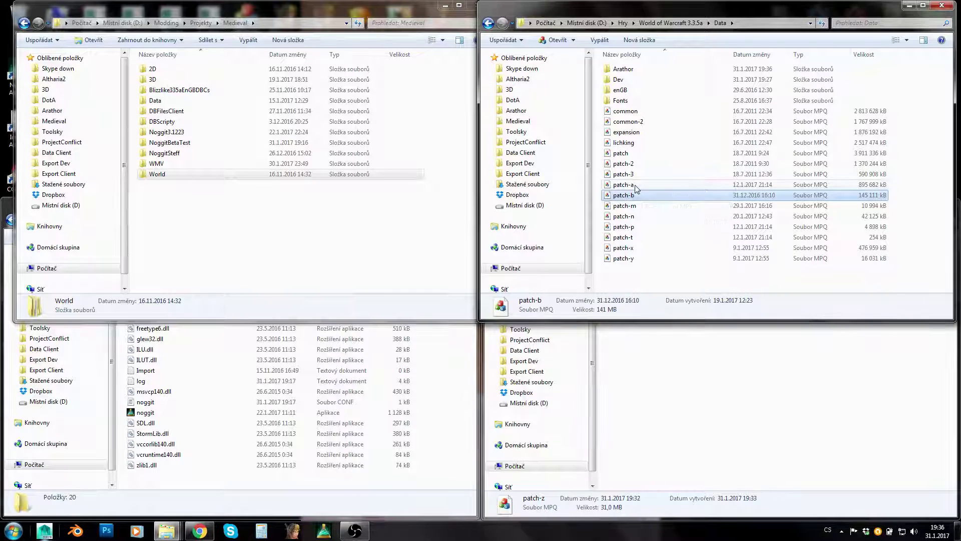
left_click(637, 216)
left_click(635, 209)
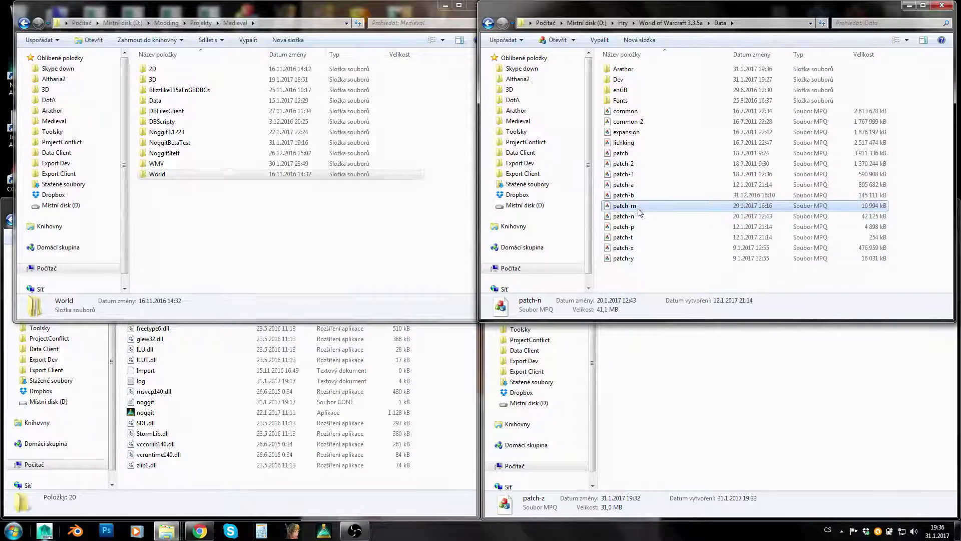
left_click(638, 216)
left_click(637, 227)
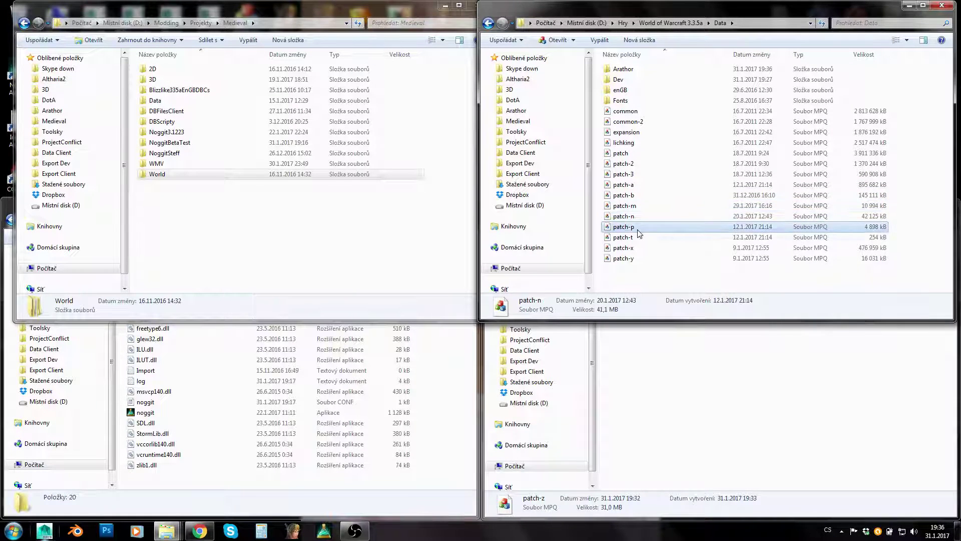
left_click(636, 236)
left_click(634, 249)
left_click(634, 258)
left_click(638, 266)
left_click(635, 261)
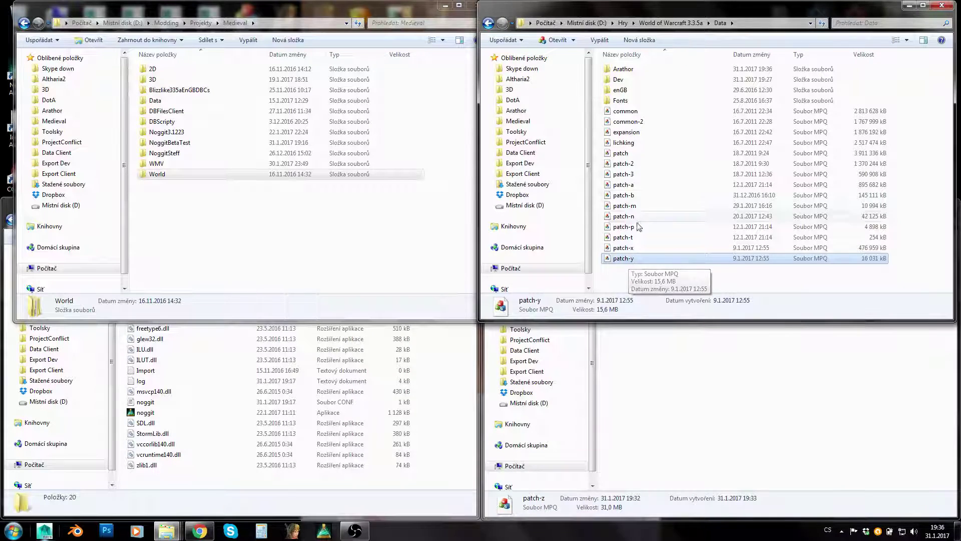
Step: Highlight all archives from common through patch-x, and compare them with patch-y and patch-a in the list order
left_click(643, 186)
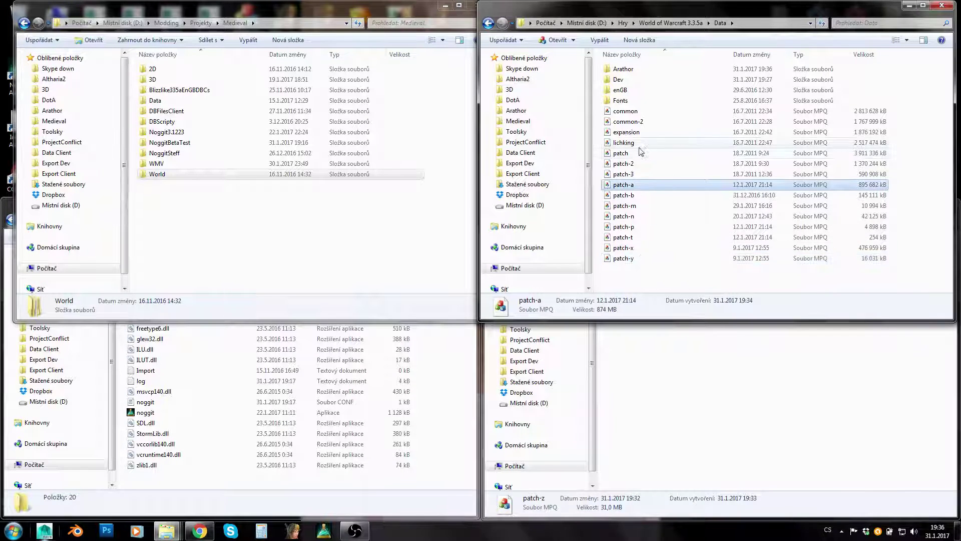
left_click(638, 111)
left_click(645, 247, "shift")
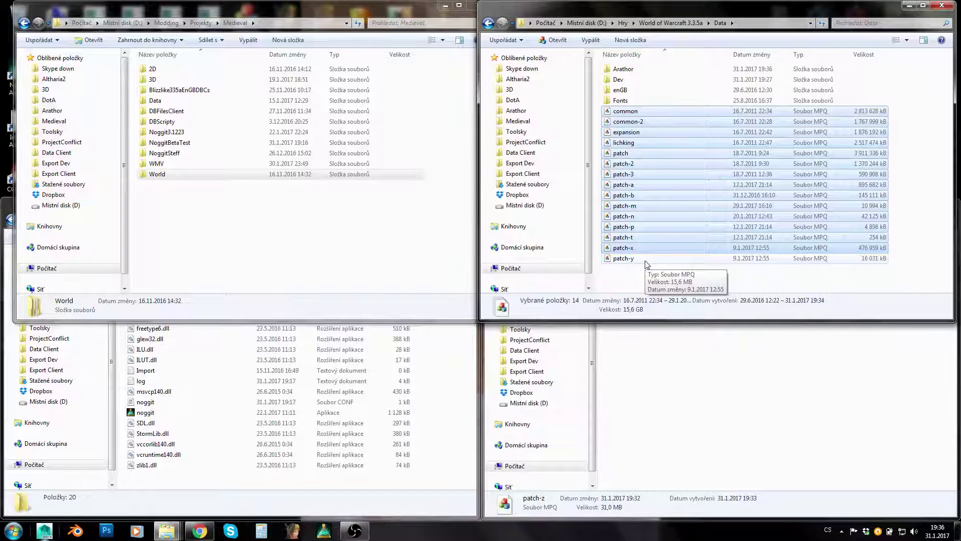
left_click(645, 259)
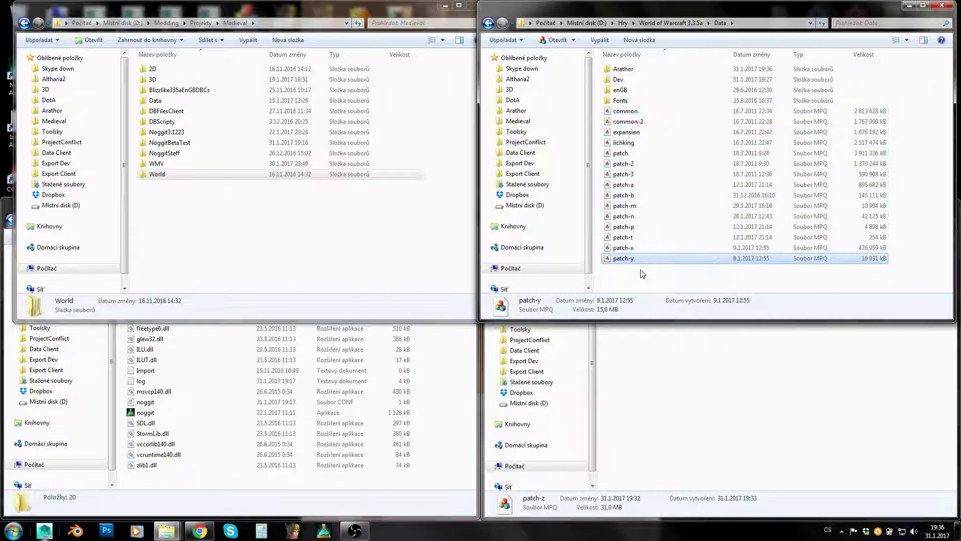
left_click(655, 277)
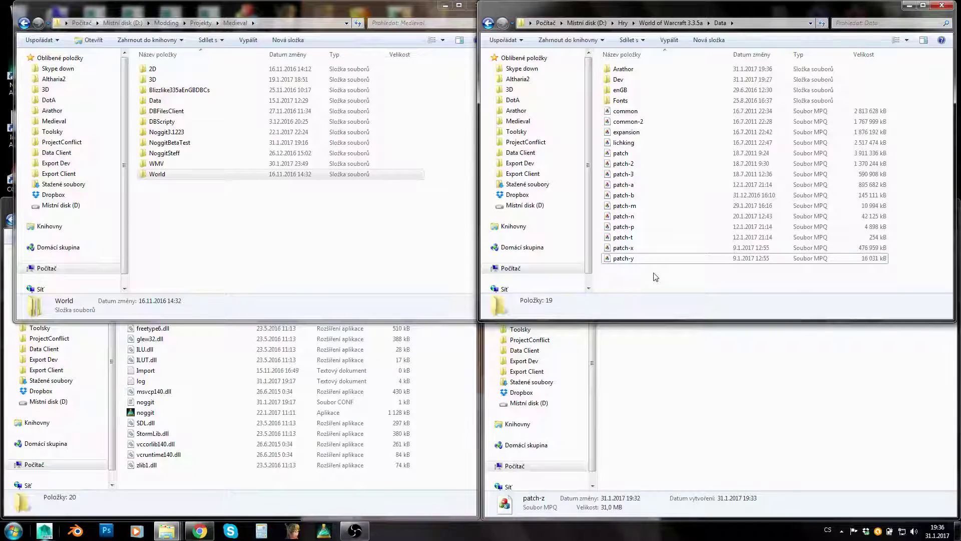
left_click(637, 185)
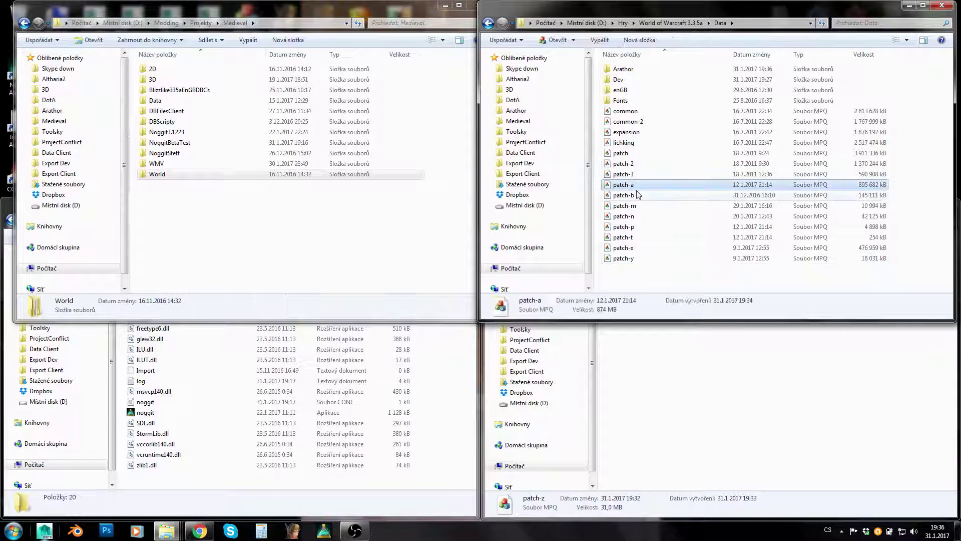
left_click(648, 277)
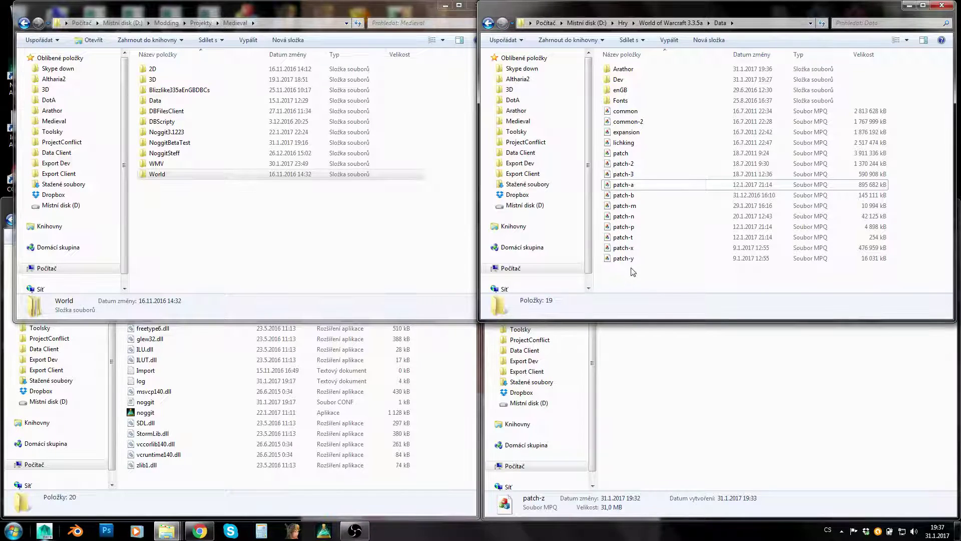
left_click_drag(620, 269, 630, 265)
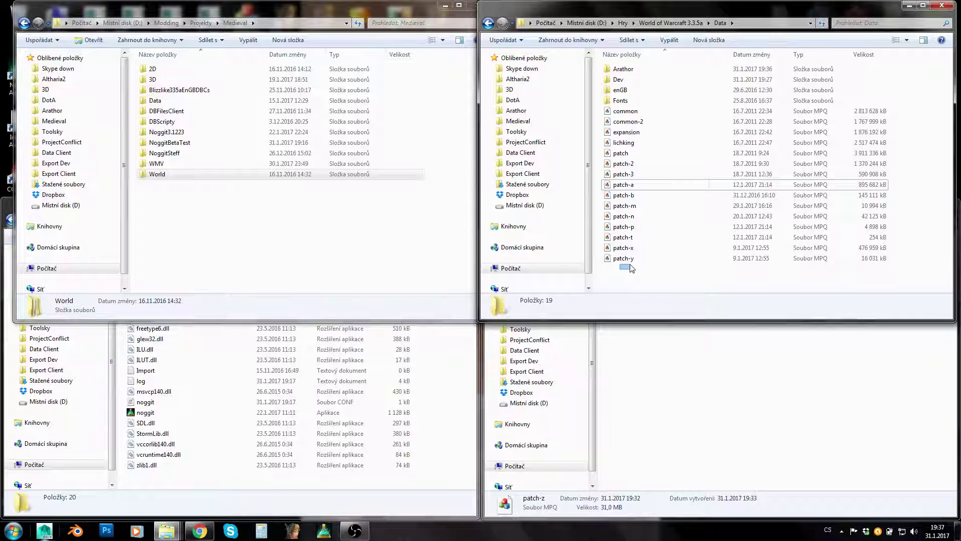